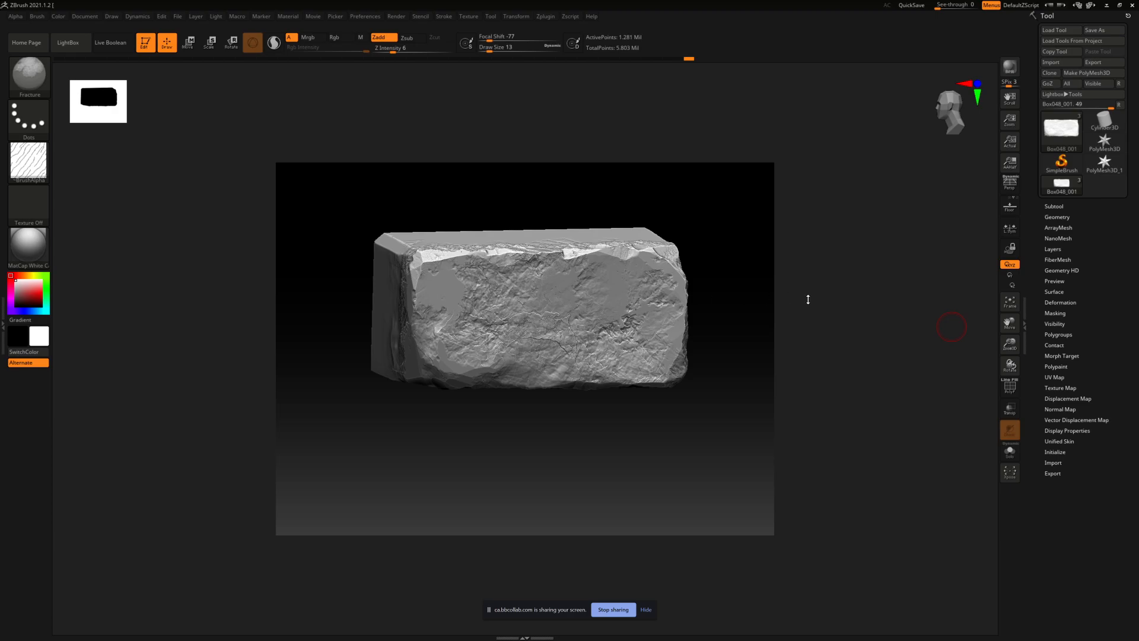
Step: Pre-process the visible stone block for decimation with Decimation Master
{"action": "left_click", "coordinate": [545, 17]}
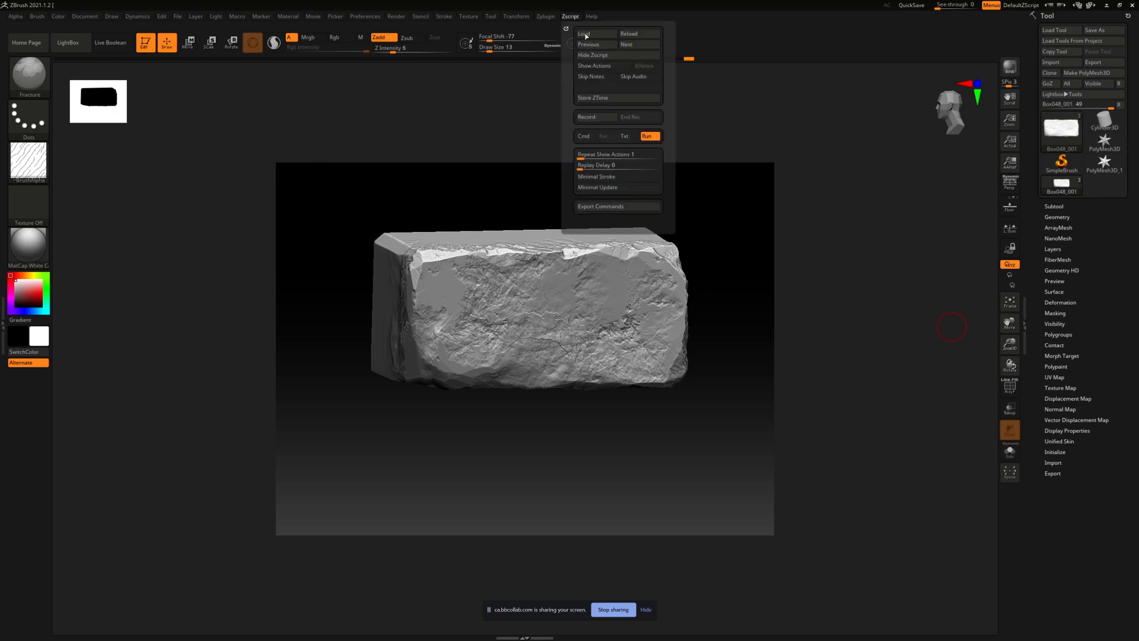
{"action": "left_click", "coordinate": [547, 17]}
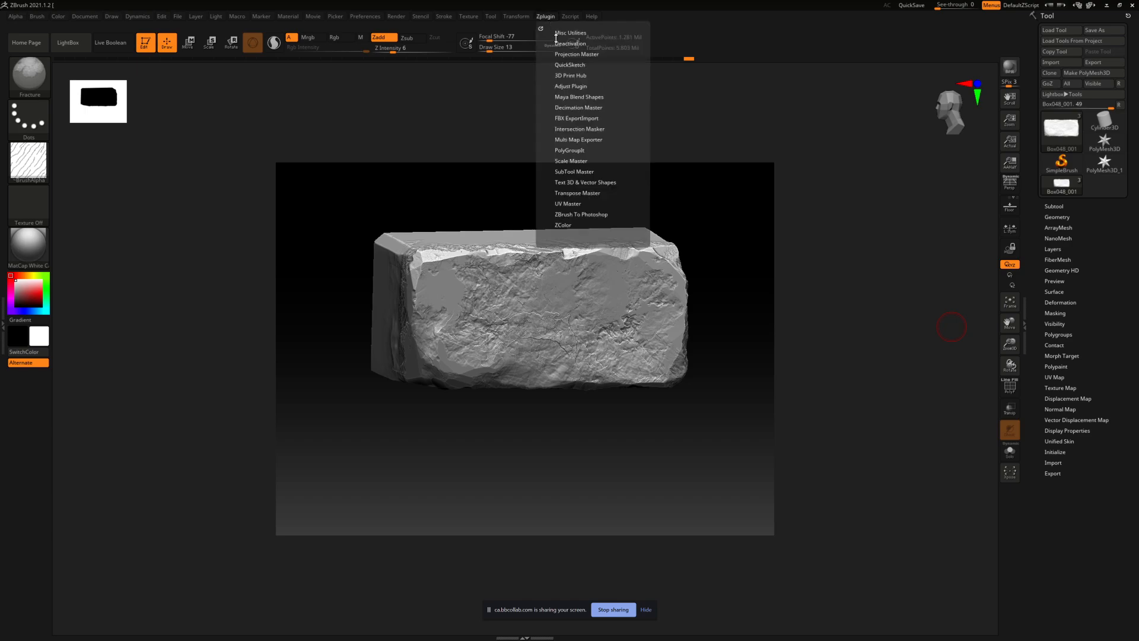
{"action": "left_click", "coordinate": [567, 108]}
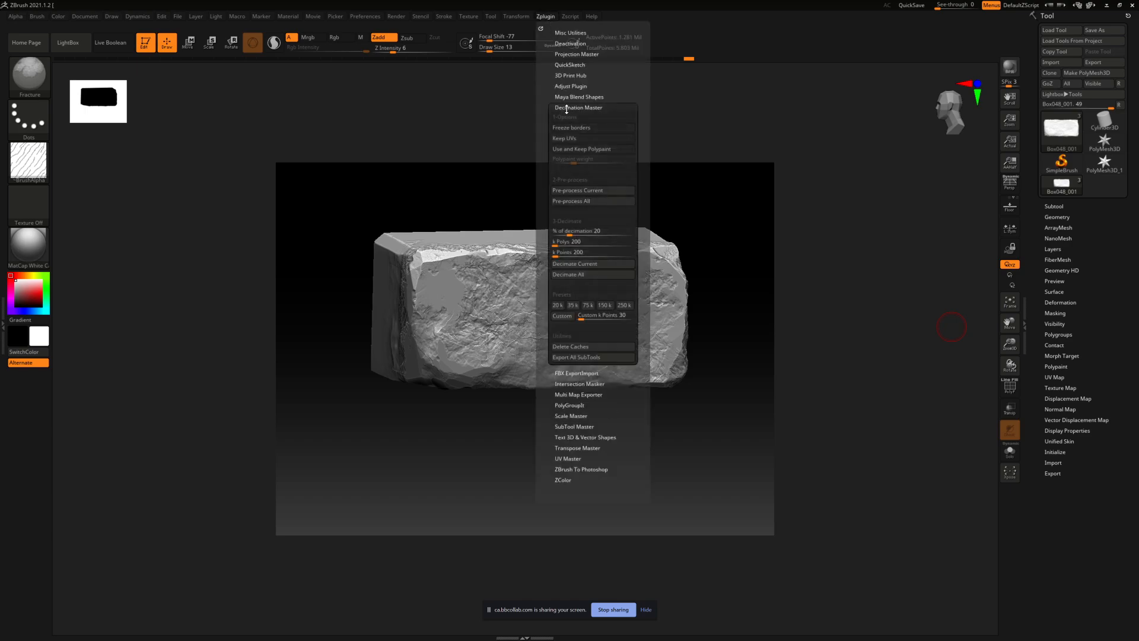
{"action": "left_click", "coordinate": [569, 193]}
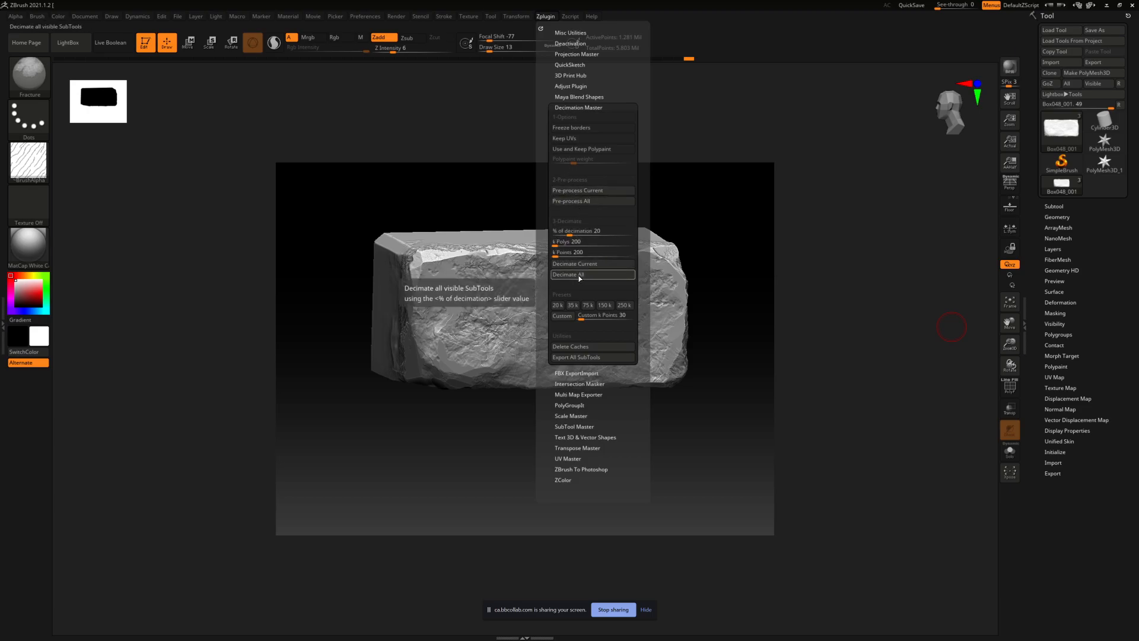
{"action": "left_click", "coordinate": [576, 201]}
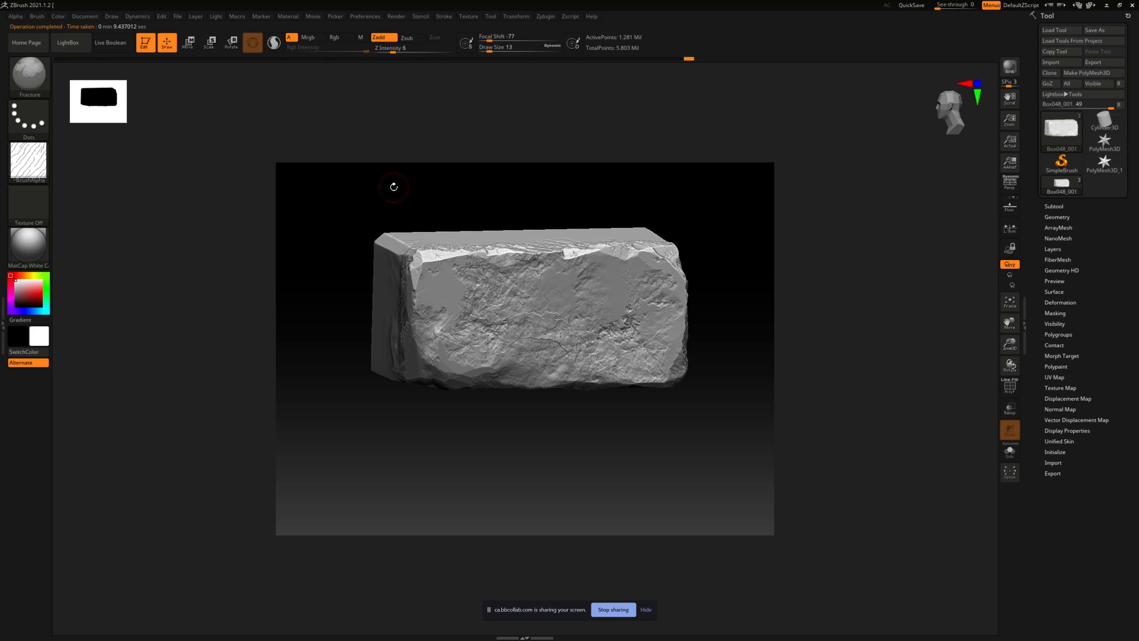
Step: Show all three subtools, select Box048, and pre-process all of them in Decimation Master, dismissing the memory message
{"action": "left_click", "coordinate": [493, 17]}
{"action": "left_click", "coordinate": [489, 28]}
{"action": "left_click", "coordinate": [545, 16]}
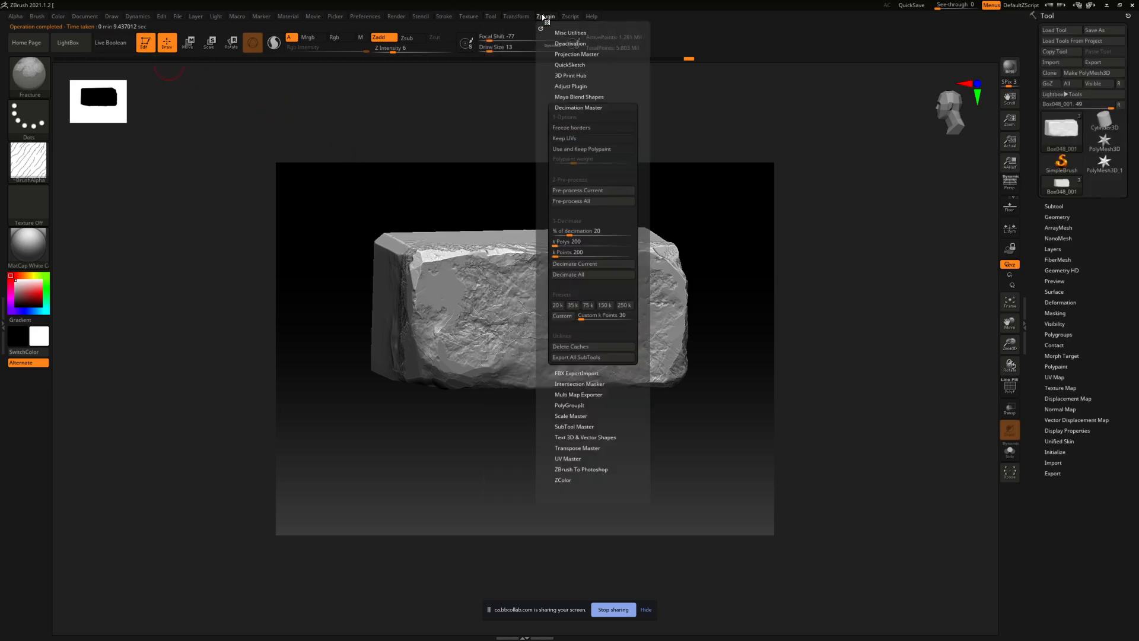
{"action": "left_click", "coordinate": [577, 201]}
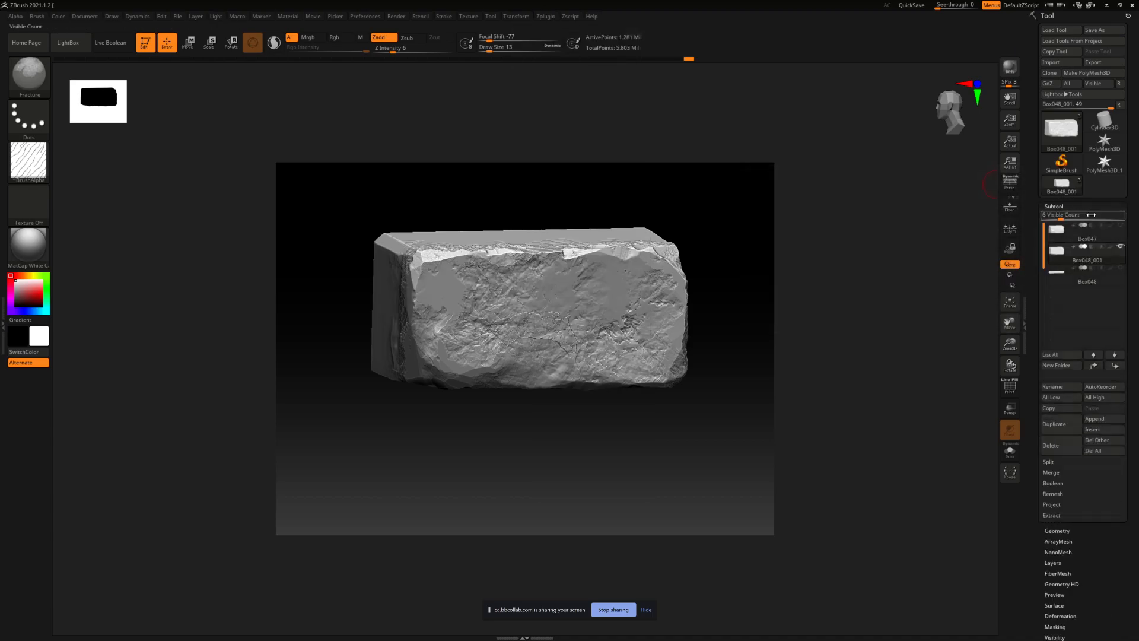
{"action": "left_click", "coordinate": [1080, 274]}
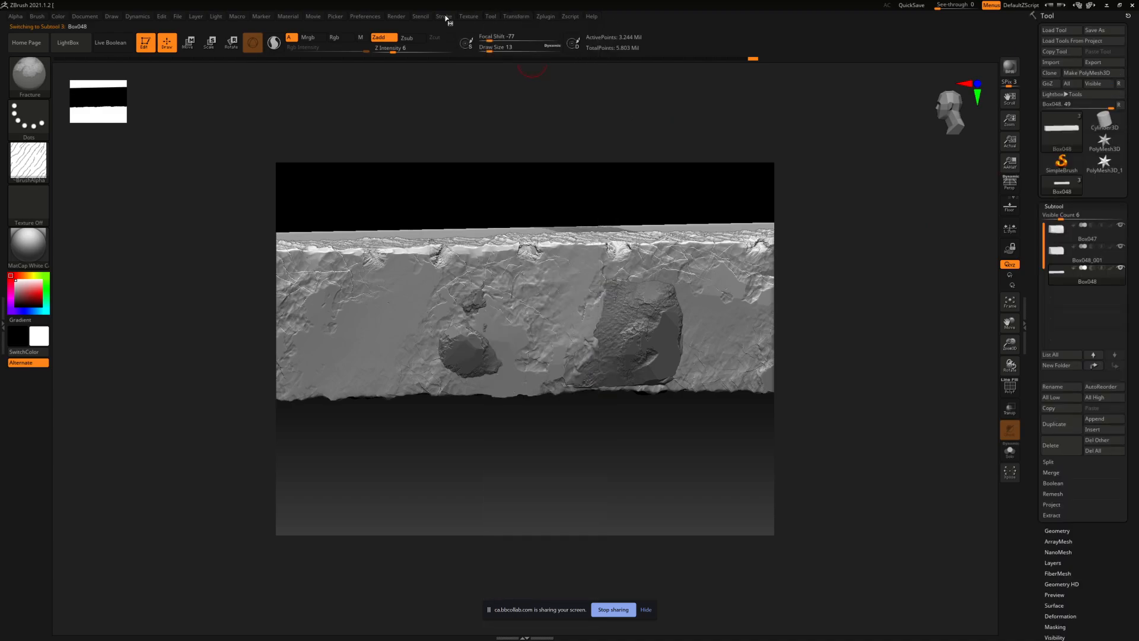
{"action": "left_click", "coordinate": [550, 18]}
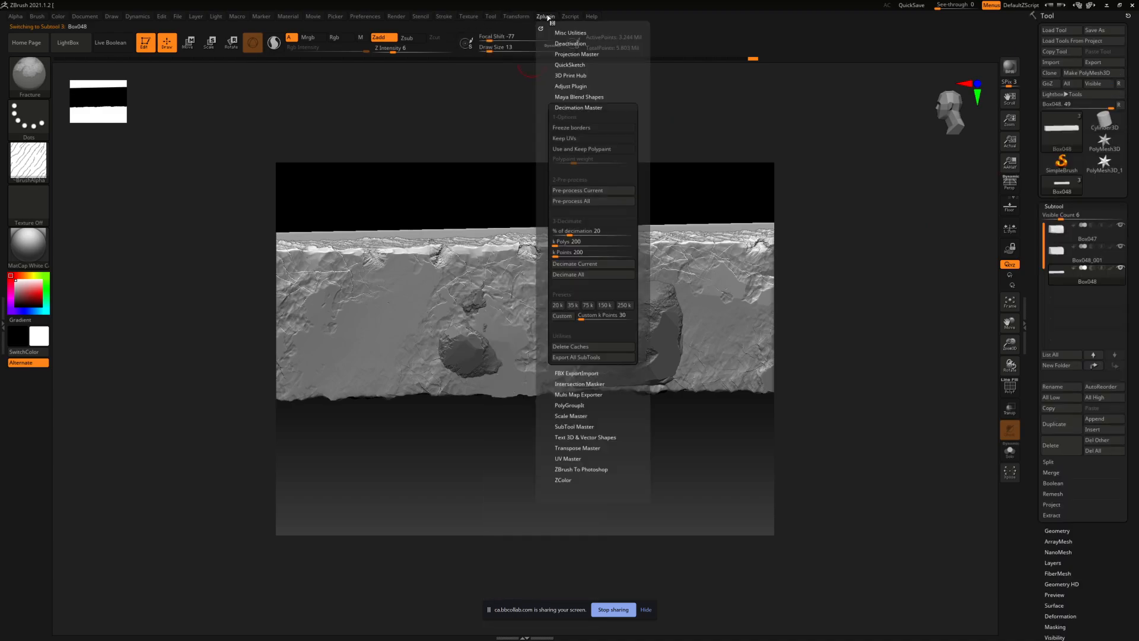
{"action": "left_click", "coordinate": [586, 200]}
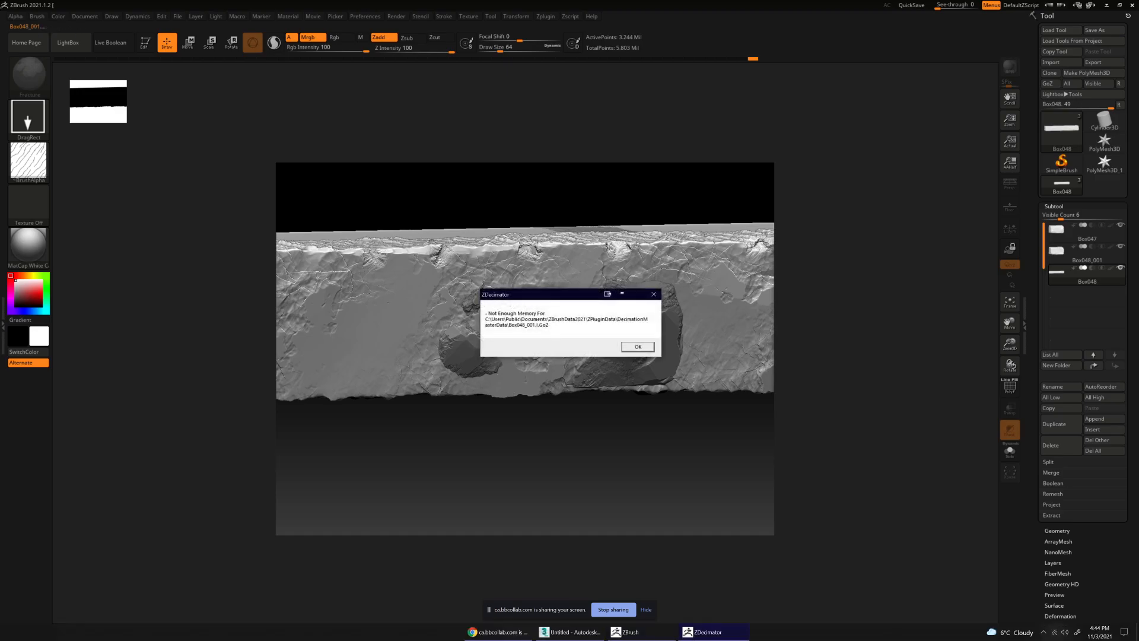
{"action": "left_click", "coordinate": [637, 348]}
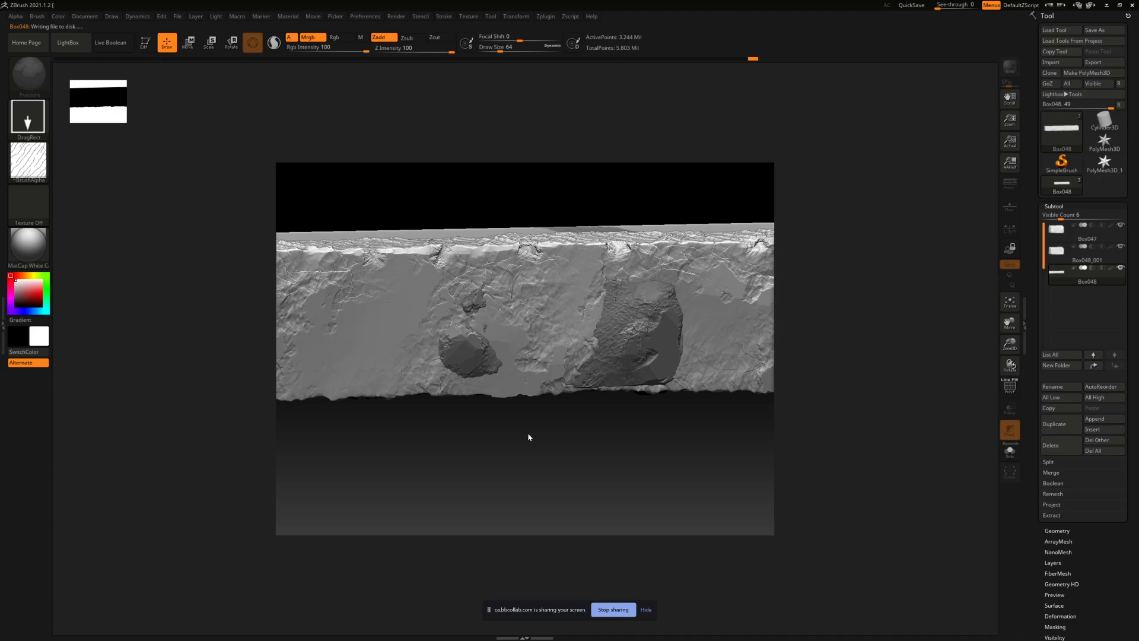
Step: Set the decimation percentage to about 20.11 and decimate all visible subtools
{"action": "left_click", "coordinate": [542, 18]}
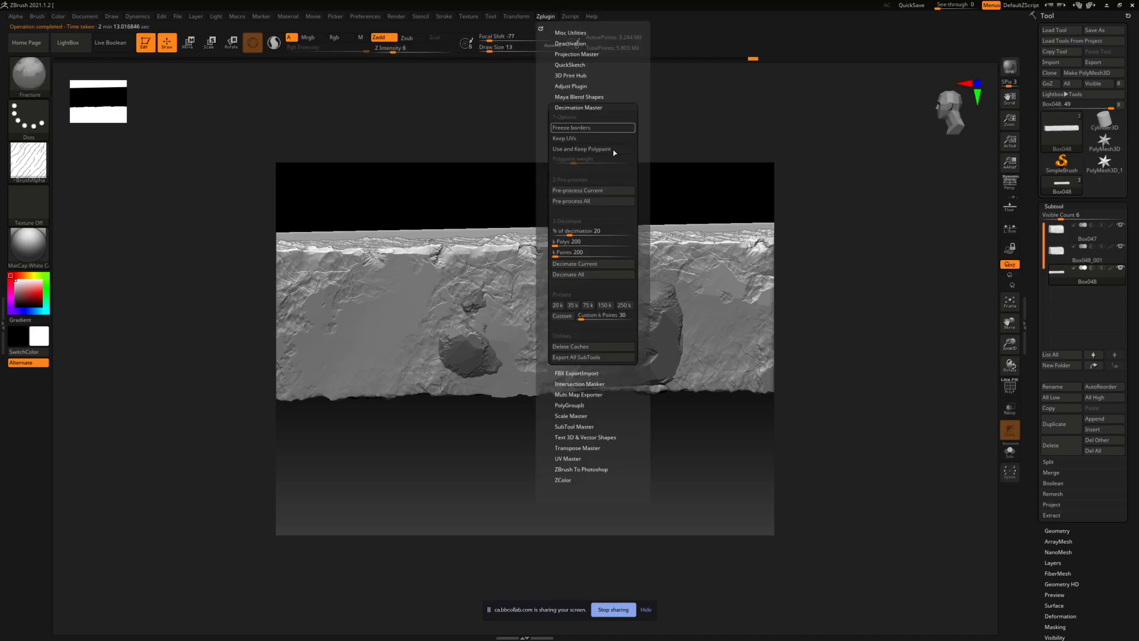
{"action": "left_click", "coordinate": [552, 16]}
{"action": "left_click_drag", "start_coordinate": [570, 231], "coordinate": [645, 238]}
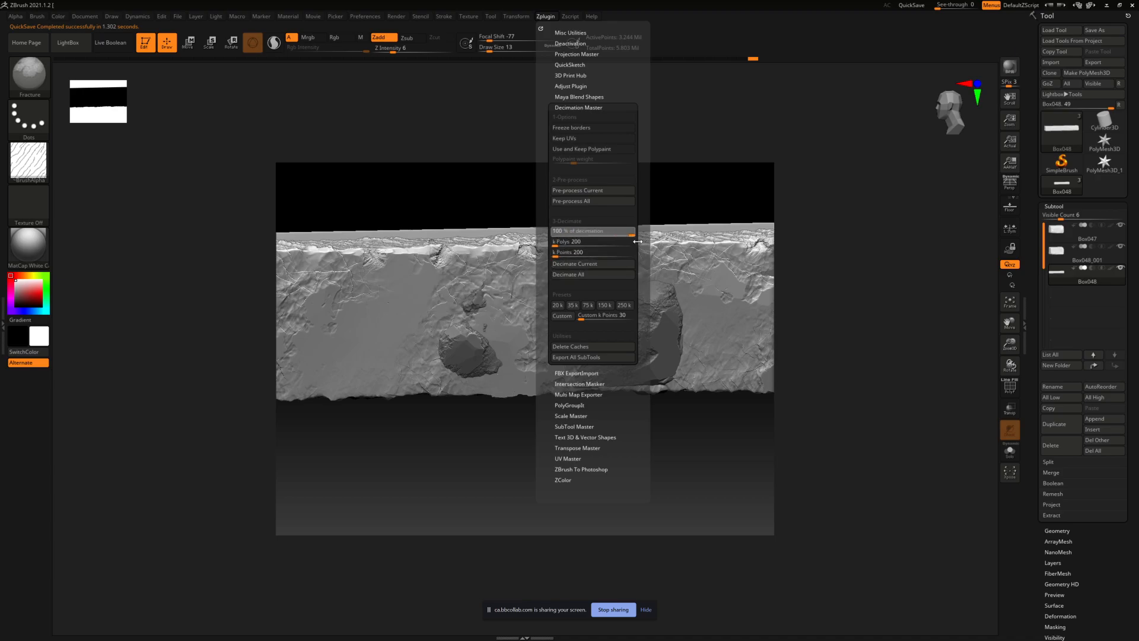
{"action": "left_click_drag", "start_coordinate": [634, 235], "coordinate": [570, 242]}
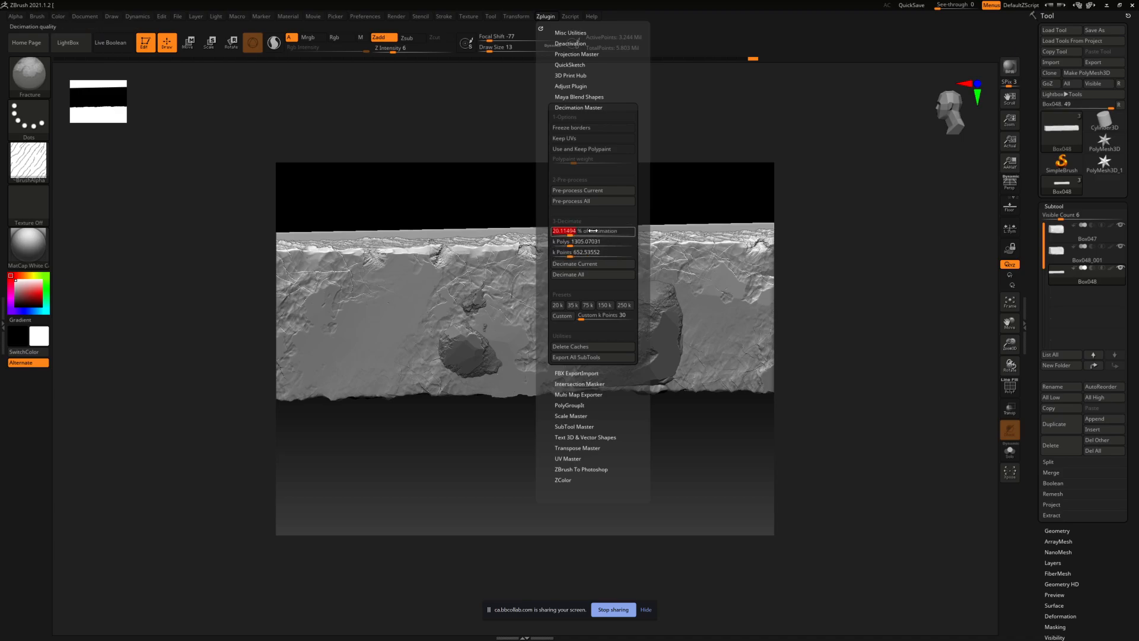
{"action": "left_click", "coordinate": [568, 278]}
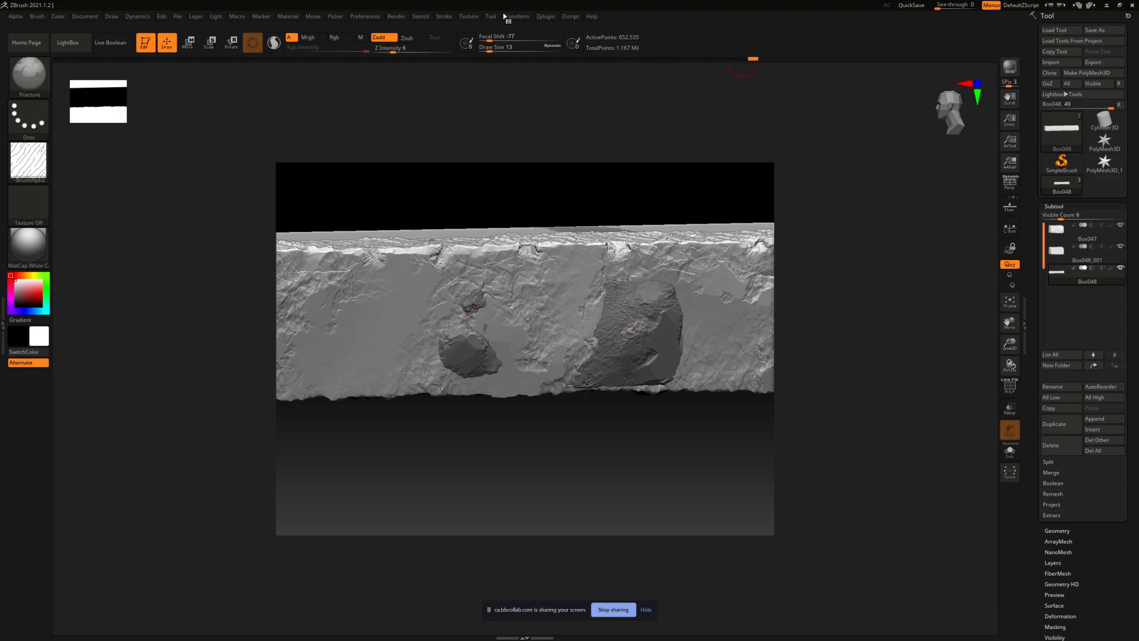
Step: Decimate all visible subtools with the percentage set to 1, and undo that decimation on Box048
{"action": "left_click", "coordinate": [544, 17]}
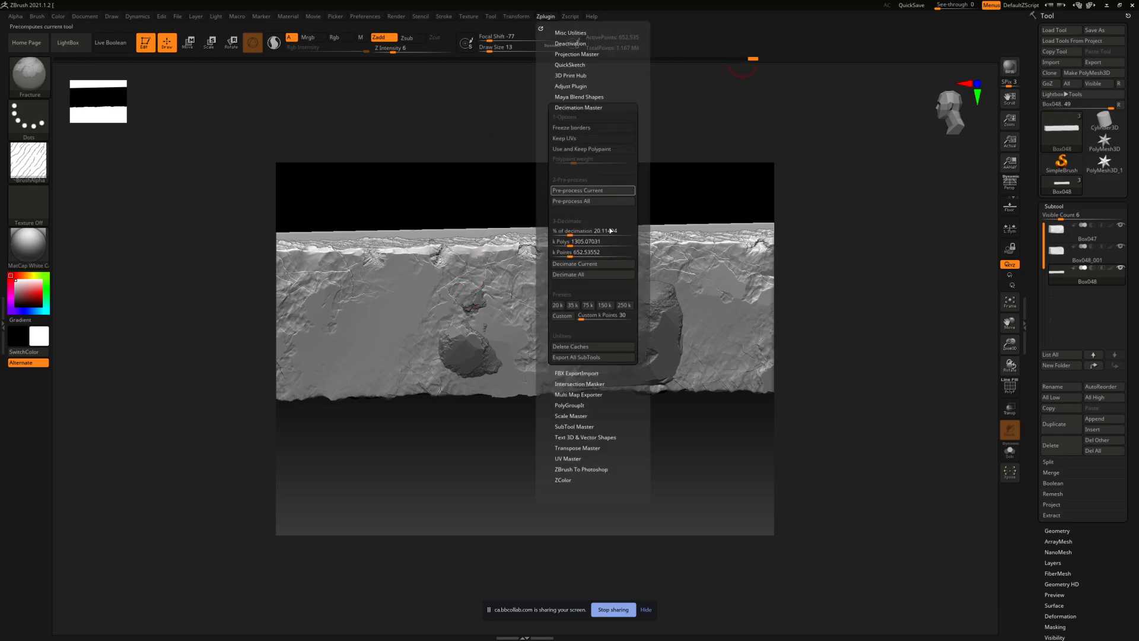
{"action": "left_click", "coordinate": [569, 233]}
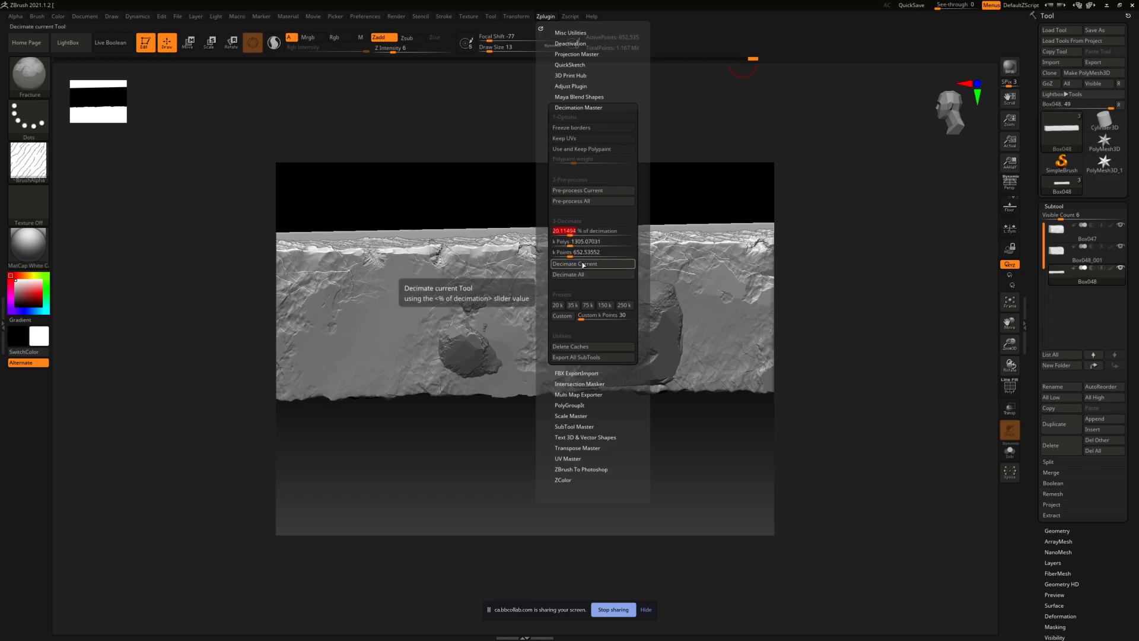
{"action": "type", "text": "1"}
{"action": "key", "text": "Return"}
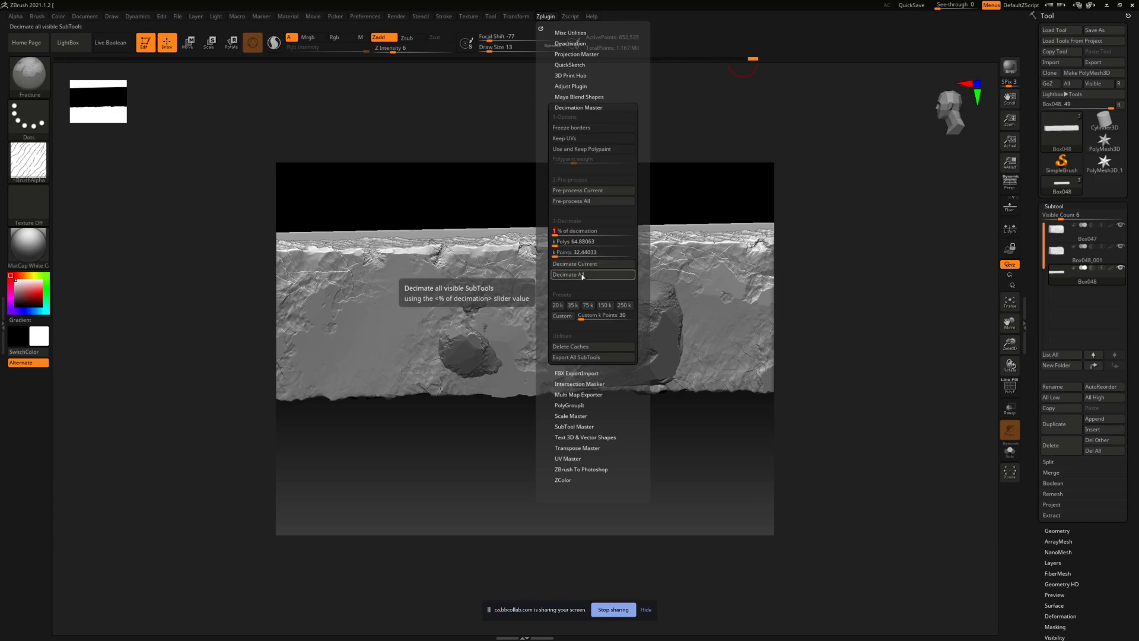
{"action": "left_click", "coordinate": [582, 275]}
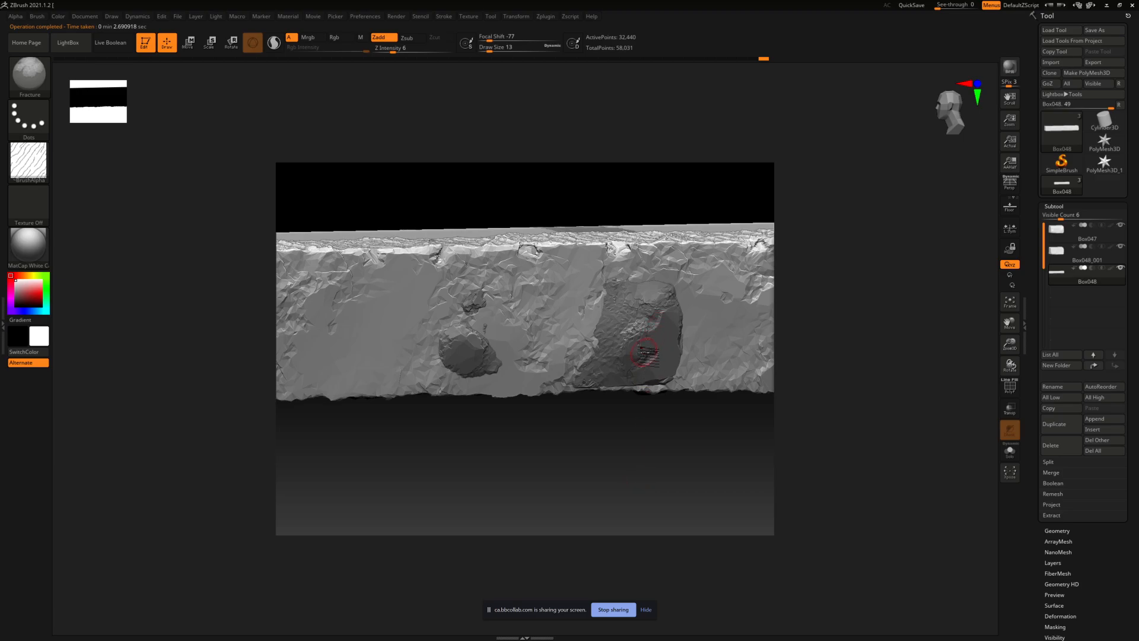
{"action": "key", "text": "ctrl"}
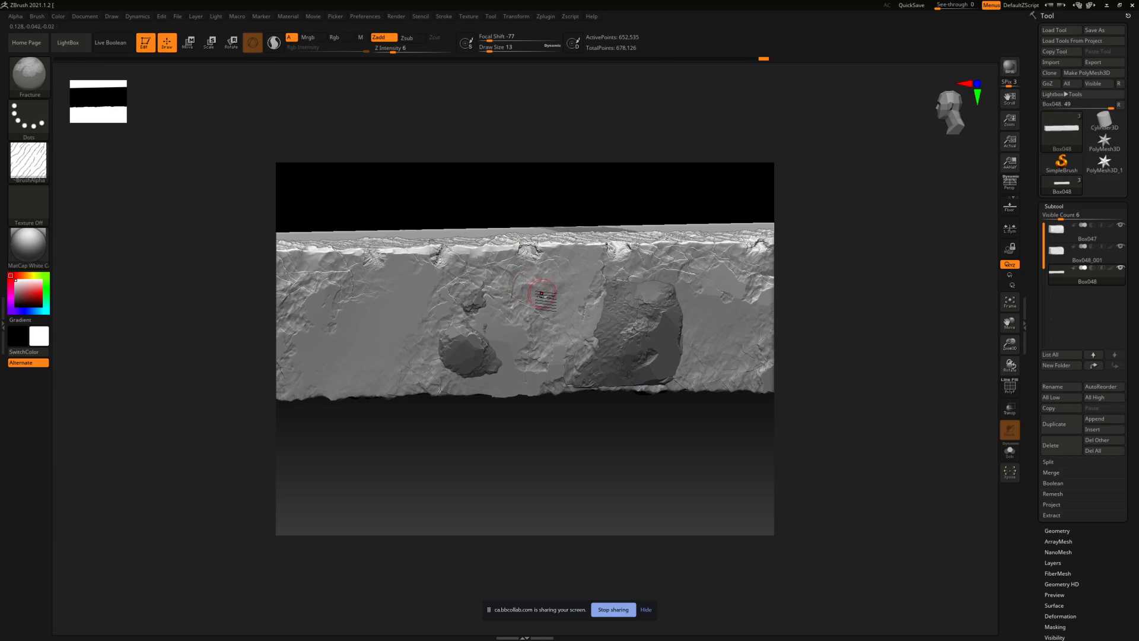
Step: Raise the decimation percentage to about 10 and pre-process all visible subtools again
{"action": "left_click", "coordinate": [548, 16]}
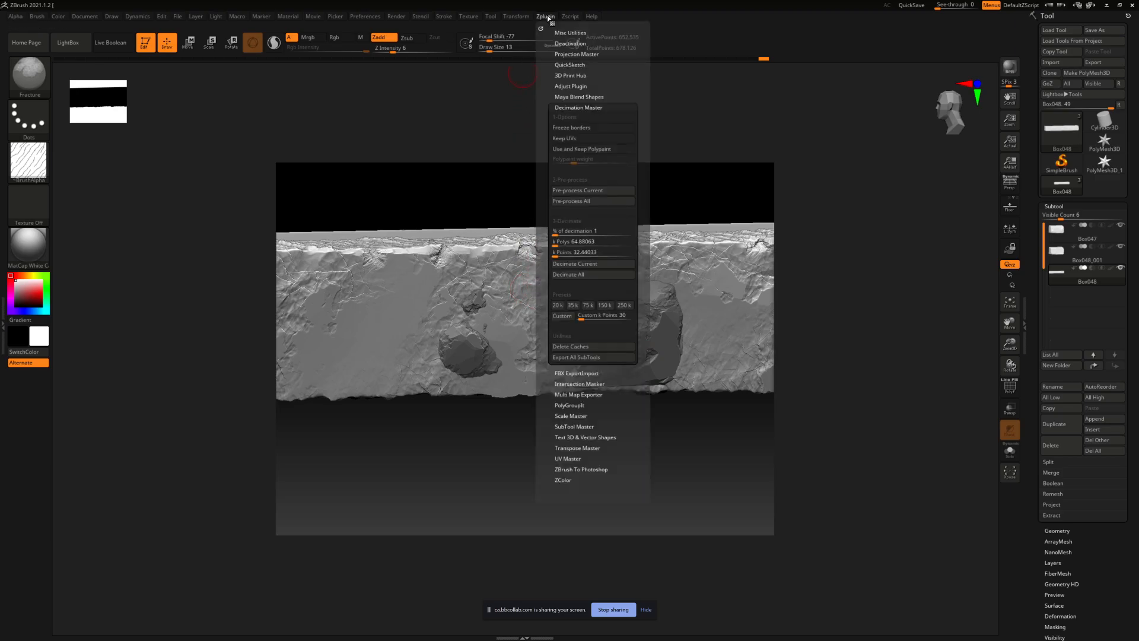
{"action": "left_click", "coordinate": [561, 232]}
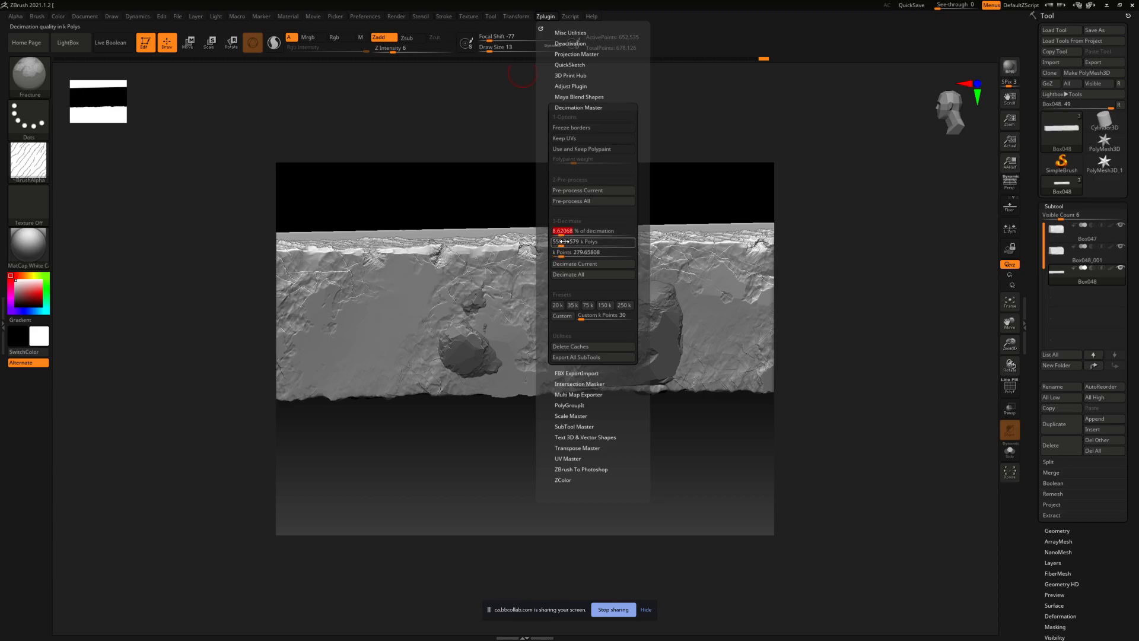
{"action": "left_click", "coordinate": [564, 239]}
{"action": "left_click", "coordinate": [565, 233]}
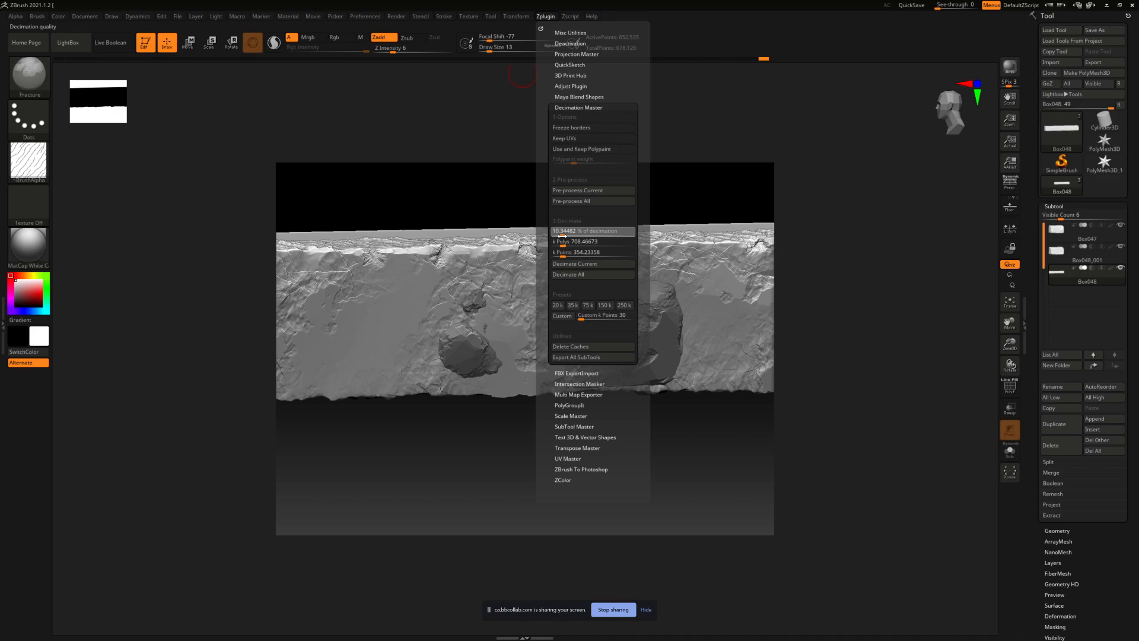
{"action": "left_click_drag", "start_coordinate": [560, 236], "coordinate": [559, 235]}
{"action": "left_click", "coordinate": [573, 202]}
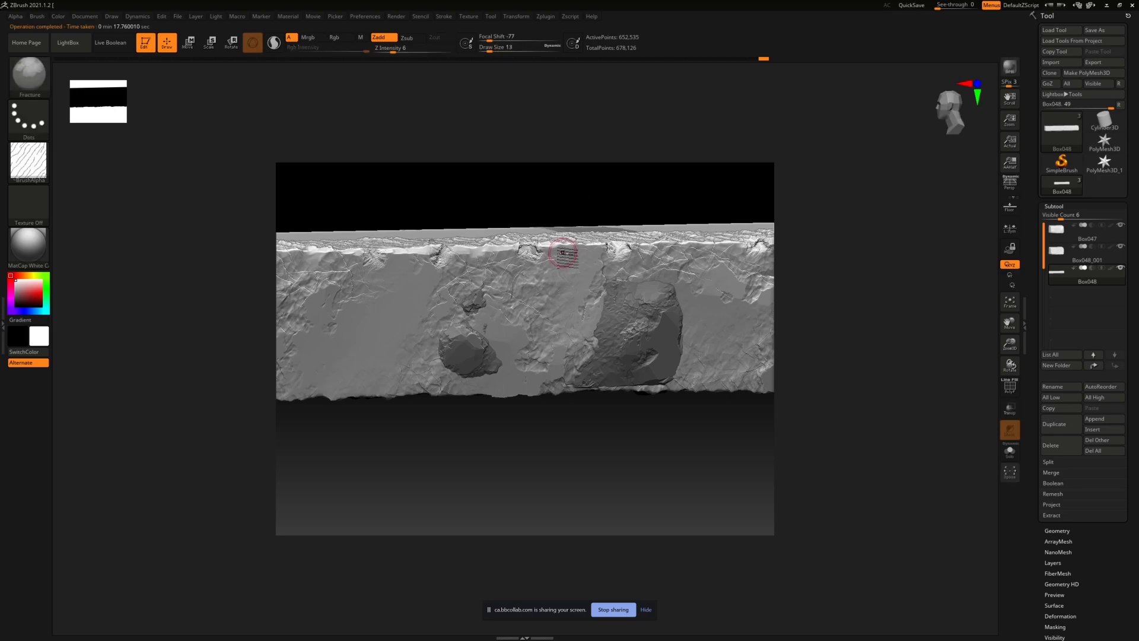
Step: Examine the long Box048 block and compare the point counts of subtools Box047, Box048_001 and Box048
{"action": "mouse_move", "coordinate": [578, 466]}
{"action": "left_mouse_down"}
{"action": "mouse_move", "coordinate": [573, 491]}
{"action": "mouse_move", "coordinate": [562, 476]}
{"action": "left_mouse_up"}
{"action": "mouse_move", "coordinate": [563, 427]}
{"action": "left_mouse_down"}
{"action": "mouse_move", "coordinate": [558, 440]}
{"action": "mouse_move", "coordinate": [552, 415]}
{"action": "mouse_move", "coordinate": [564, 435]}
{"action": "mouse_move", "coordinate": [570, 418]}
{"action": "left_mouse_up"}
{"action": "mouse_move", "coordinate": [571, 419]}
{"action": "right_mouse_down", "text": "alt"}
{"action": "mouse_move", "coordinate": [547, 424]}
{"action": "mouse_move", "coordinate": [552, 410]}
{"action": "right_mouse_up", "text": "alt"}
{"action": "right_click", "coordinate": [552, 410]}
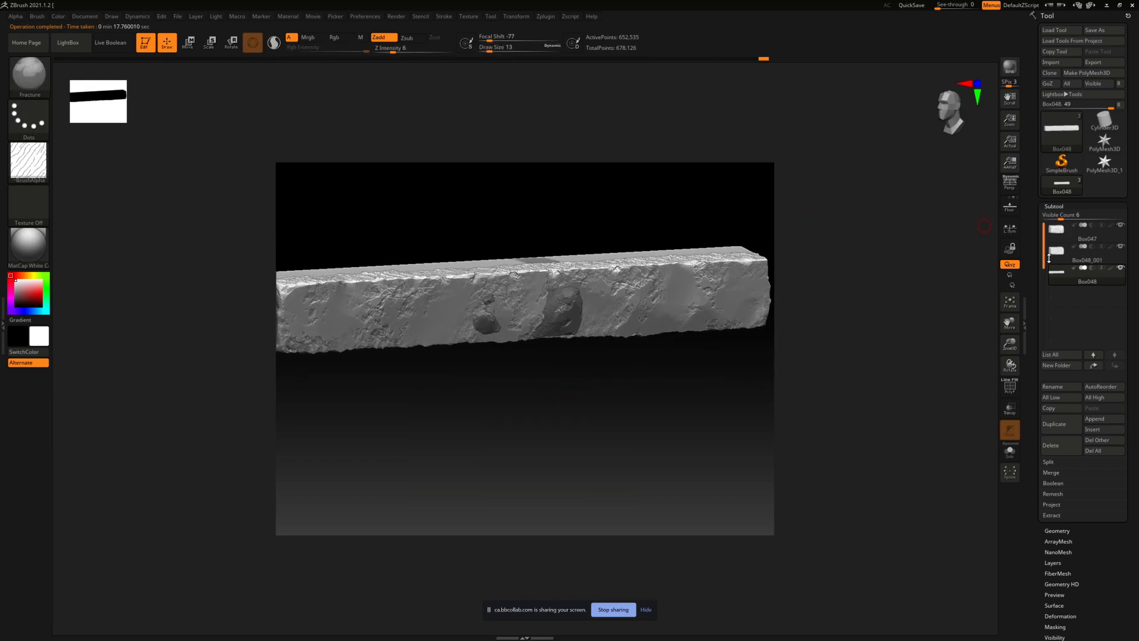
{"action": "left_click", "coordinate": [1060, 273]}
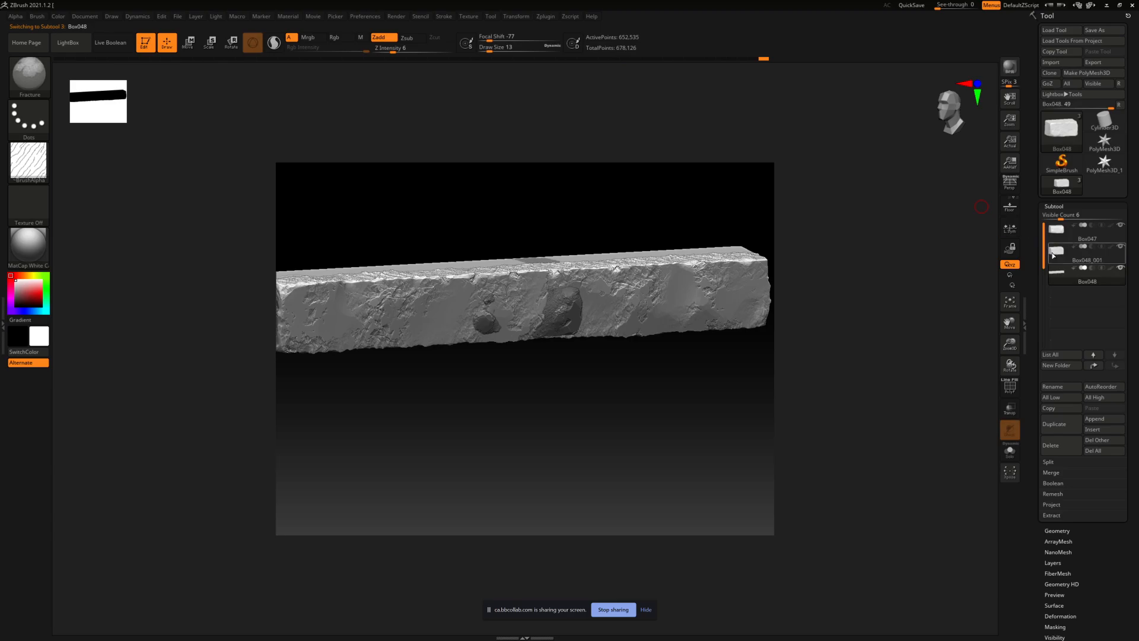
{"action": "left_click", "coordinate": [1059, 233]}
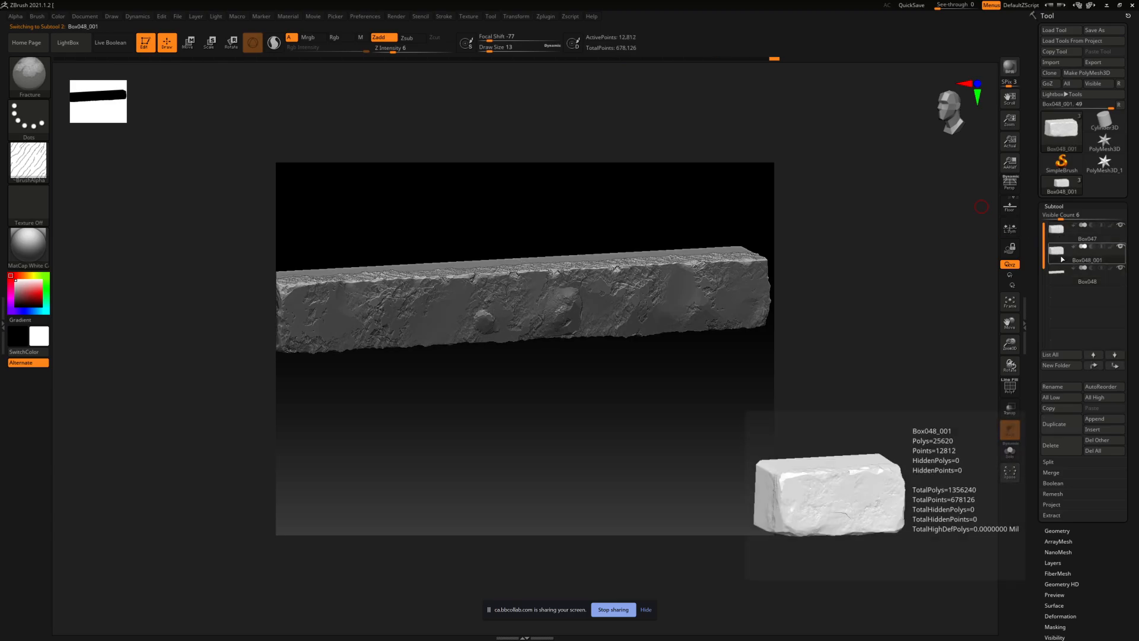
{"action": "left_click", "coordinate": [1060, 250]}
{"action": "left_click", "coordinate": [1058, 232]}
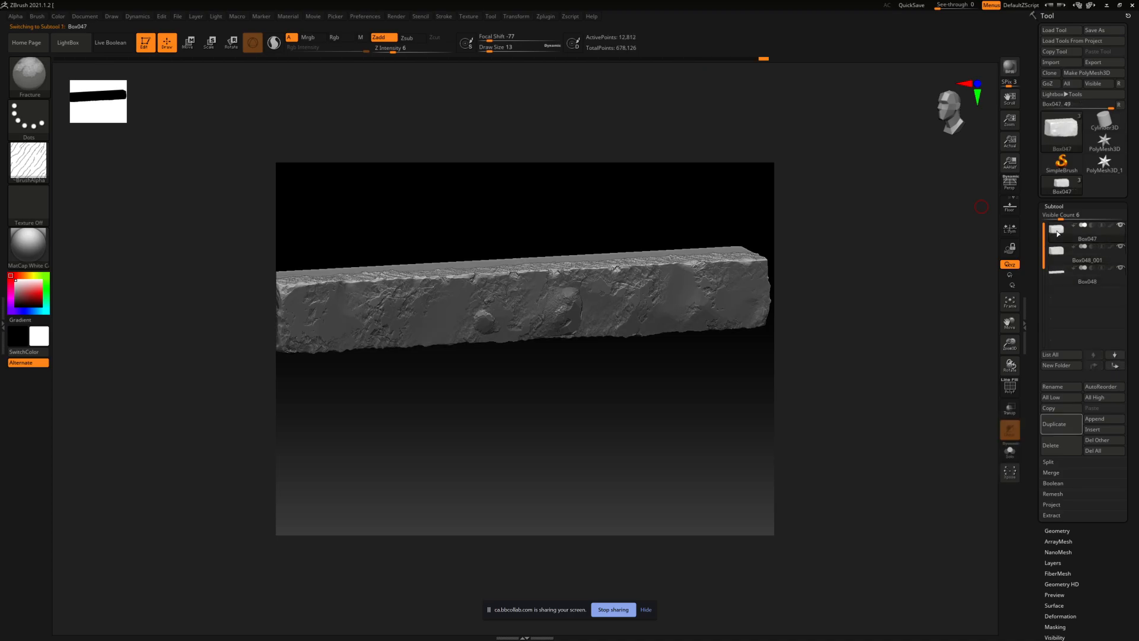
{"action": "left_click", "coordinate": [1059, 252]}
{"action": "left_click", "coordinate": [1058, 271]}
{"action": "left_click", "coordinate": [1059, 254]}
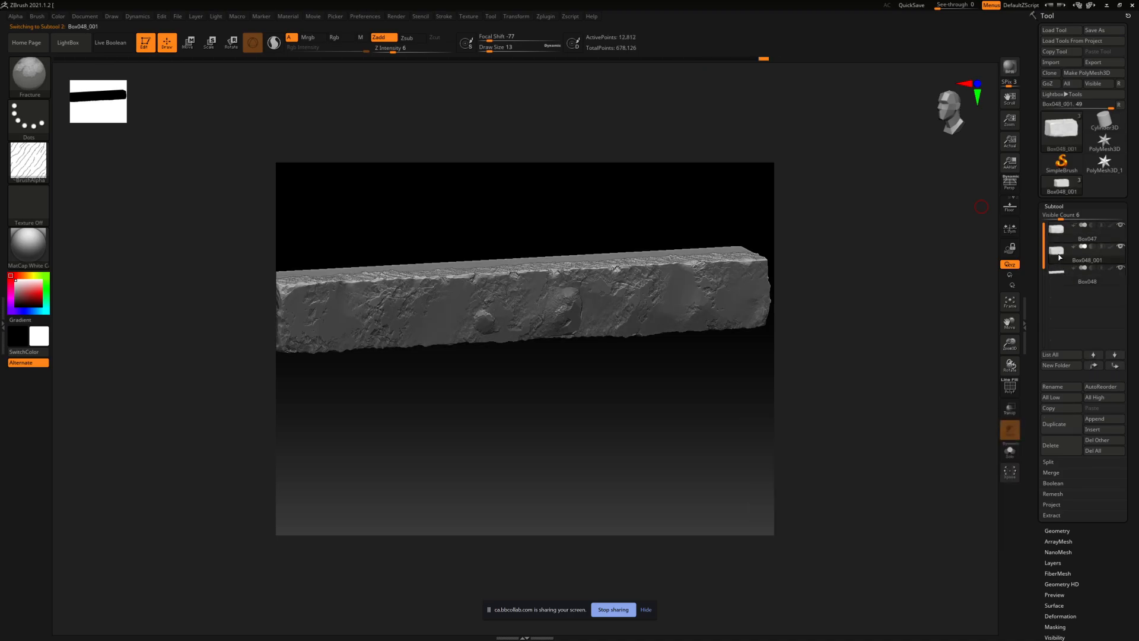
Step: Isolate the Box048 subtool by hiding Box047 and Box048_001
{"action": "left_click", "coordinate": [1121, 268]}
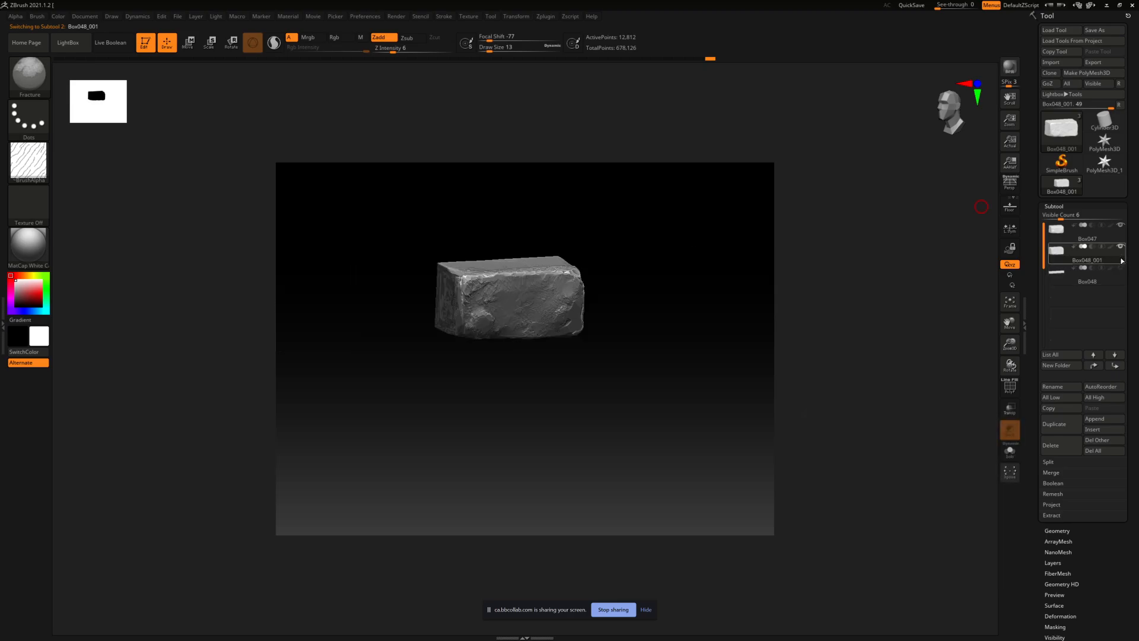
{"action": "left_click", "coordinate": [1058, 271]}
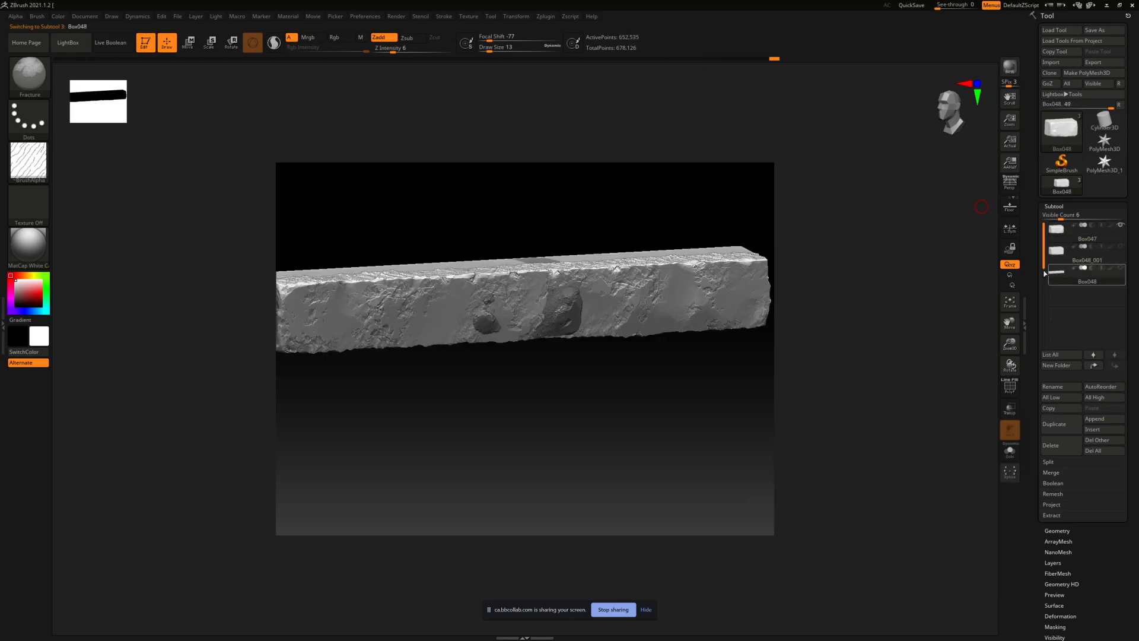
{"action": "mouse_move", "coordinate": [611, 315]}
{"action": "right_mouse_down"}
{"action": "mouse_move", "coordinate": [721, 300]}
{"action": "mouse_move", "coordinate": [651, 280]}
{"action": "right_mouse_up"}
{"action": "left_click", "coordinate": [1121, 225]}
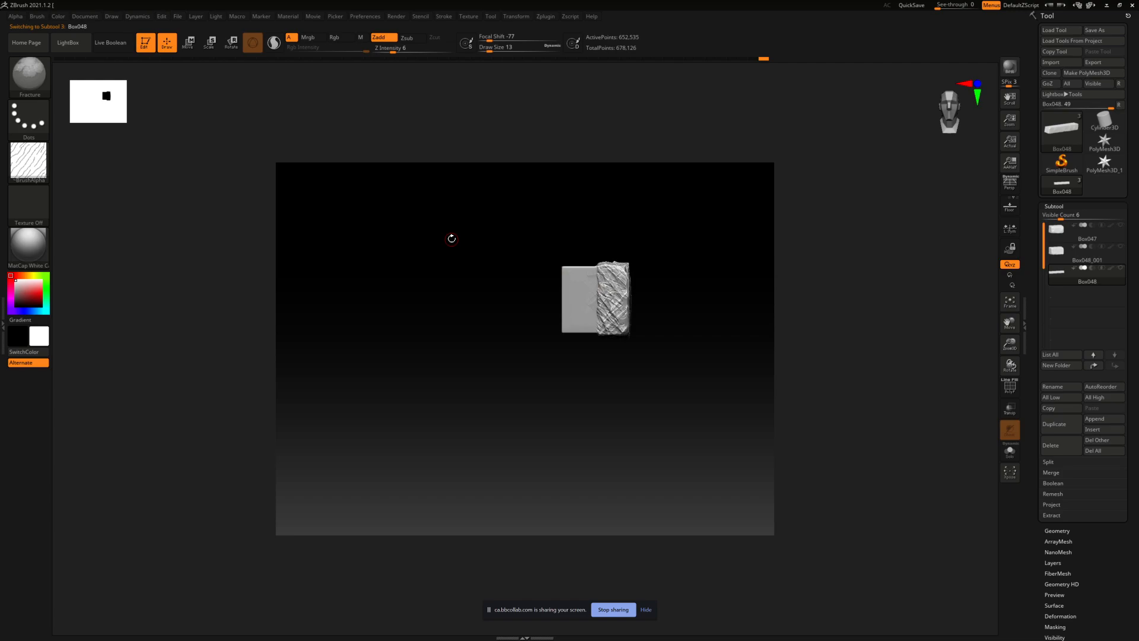
Step: Cut away the plain rear part of the Box048 block in side view with TrimLasso, keeping a narrow strip with the sculpted face
{"action": "key", "text": "ctrl+shift"}
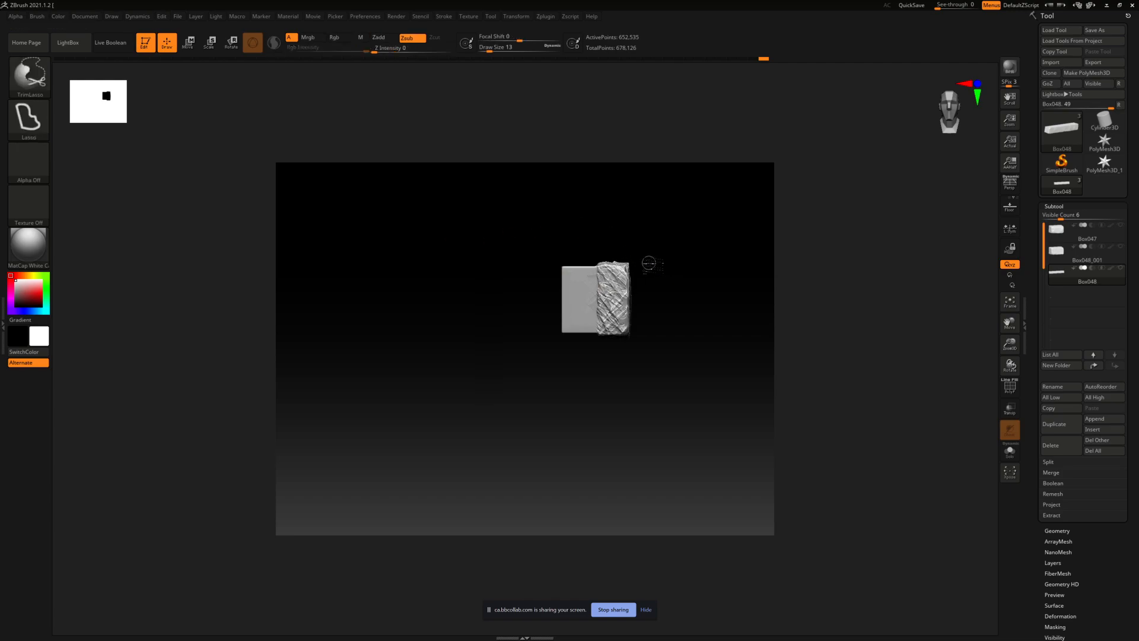
{"action": "left_click", "coordinate": [1058, 531]}
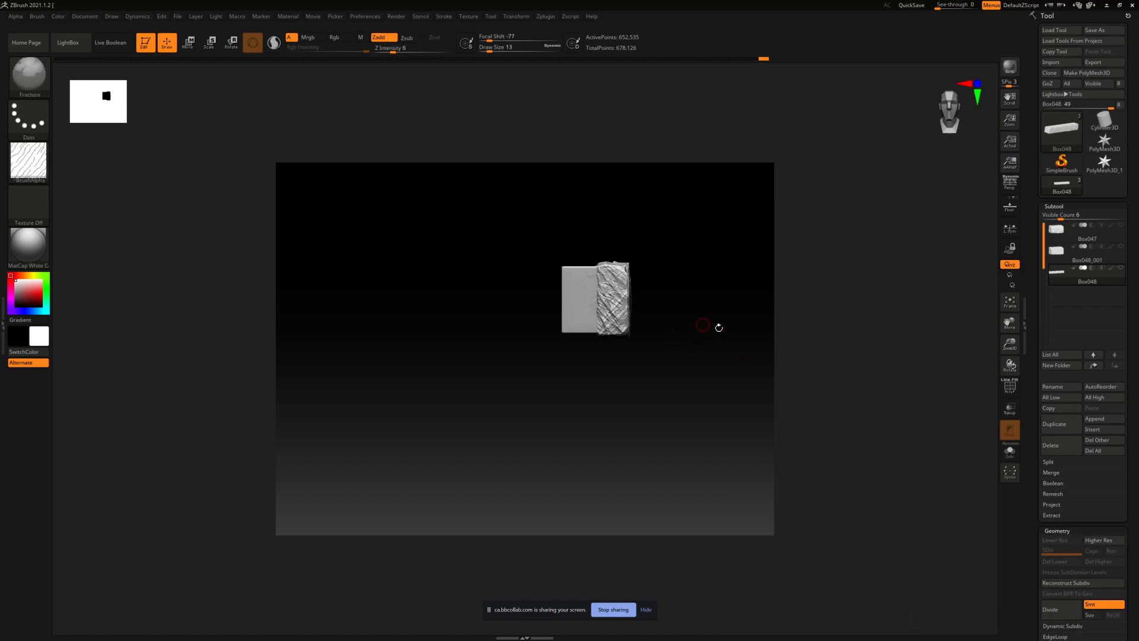
{"action": "left_click_drag", "start_coordinate": [1133, 566], "coordinate": [1124, 494]}
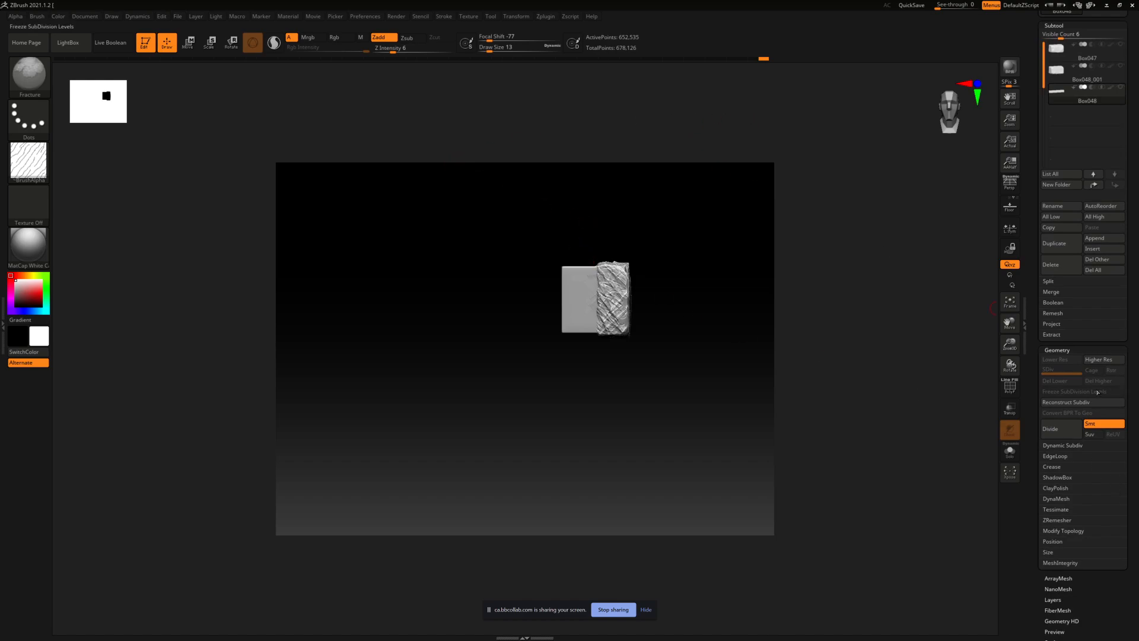
{"action": "key", "text": "ctrl"}
{"action": "key", "text": "ctrl+shift"}
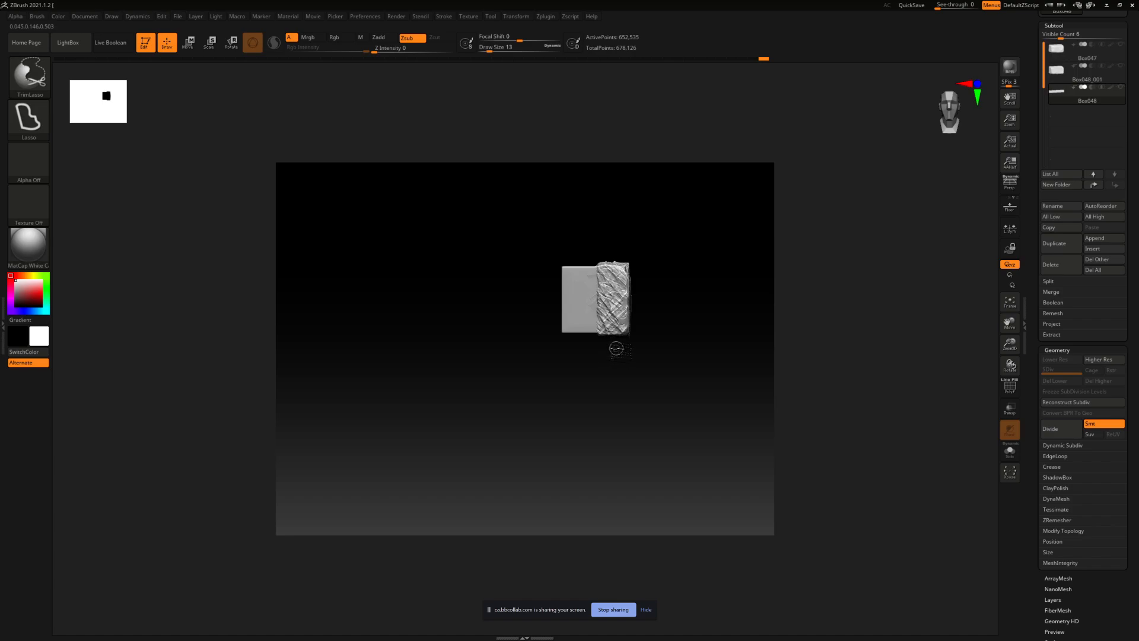
{"action": "left_click_drag", "start_coordinate": [615, 344], "coordinate": [611, 233], "text": "ctrl+shift"}
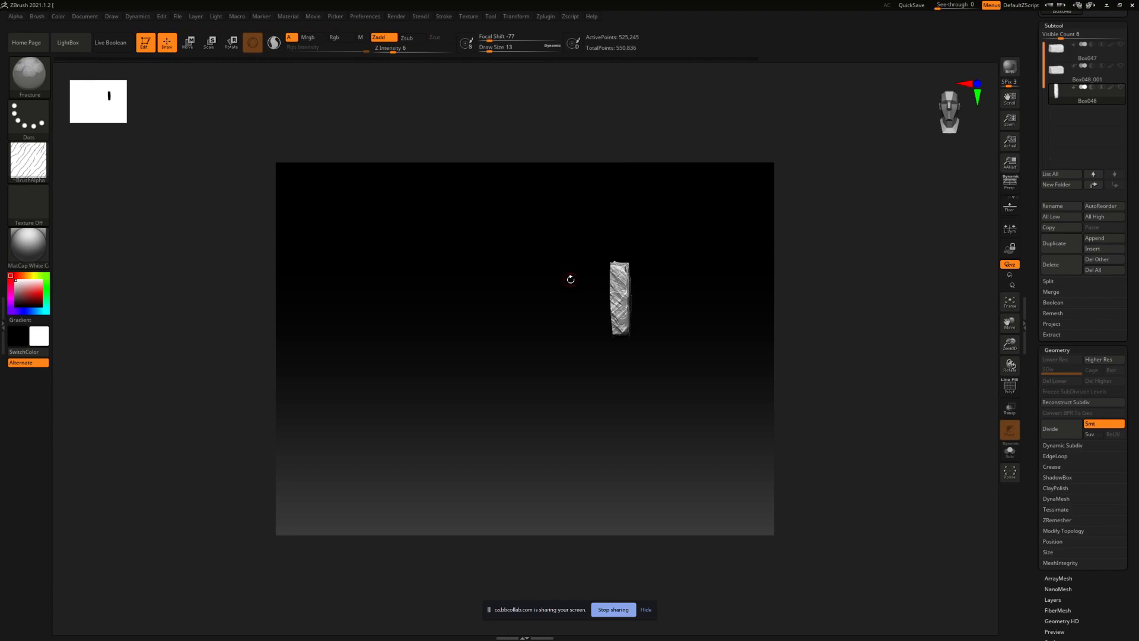
Step: Trim the rear part off the Box048_001 block with two TrimLasso cuts, keeping a thin sculpted front slab
{"action": "mouse_move", "coordinate": [570, 279]}
{"action": "left_mouse_down"}
{"action": "mouse_move", "coordinate": [638, 303]}
{"action": "mouse_move", "coordinate": [566, 297]}
{"action": "mouse_move", "coordinate": [593, 292]}
{"action": "left_mouse_up"}
{"action": "left_click", "coordinate": [1060, 70]}
{"action": "key", "text": "ctrl+shift"}
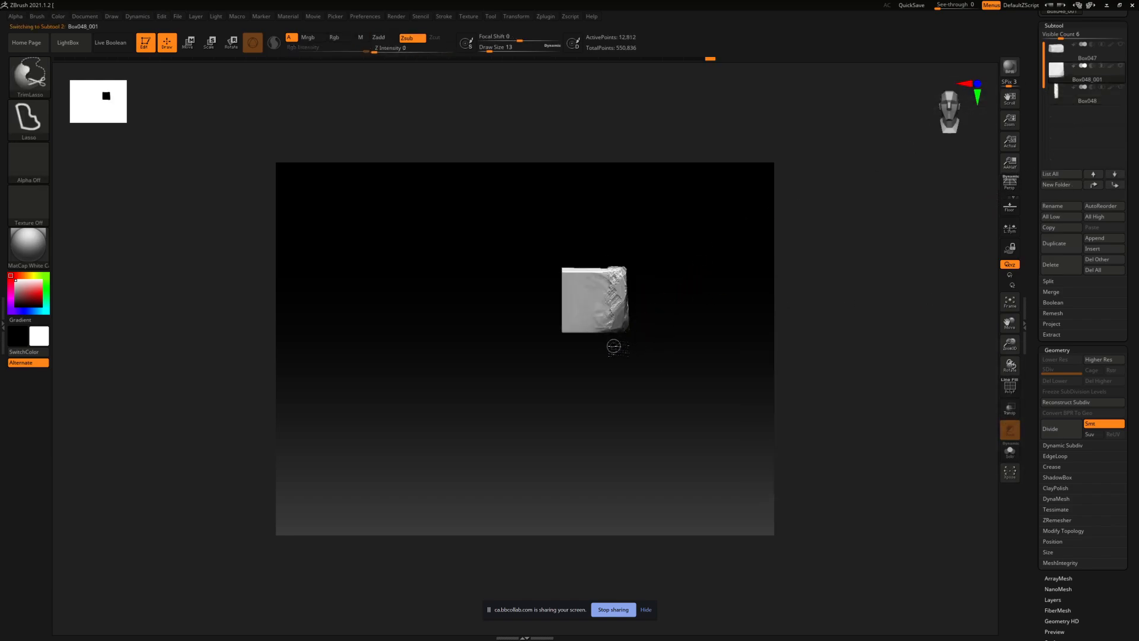
{"action": "mouse_move", "coordinate": [617, 344]}
{"action": "left_mouse_down", "text": "ctrl+shift"}
{"action": "mouse_move", "coordinate": [521, 157]}
{"action": "mouse_move", "coordinate": [509, 158]}
{"action": "left_mouse_up", "text": "ctrl+shift"}
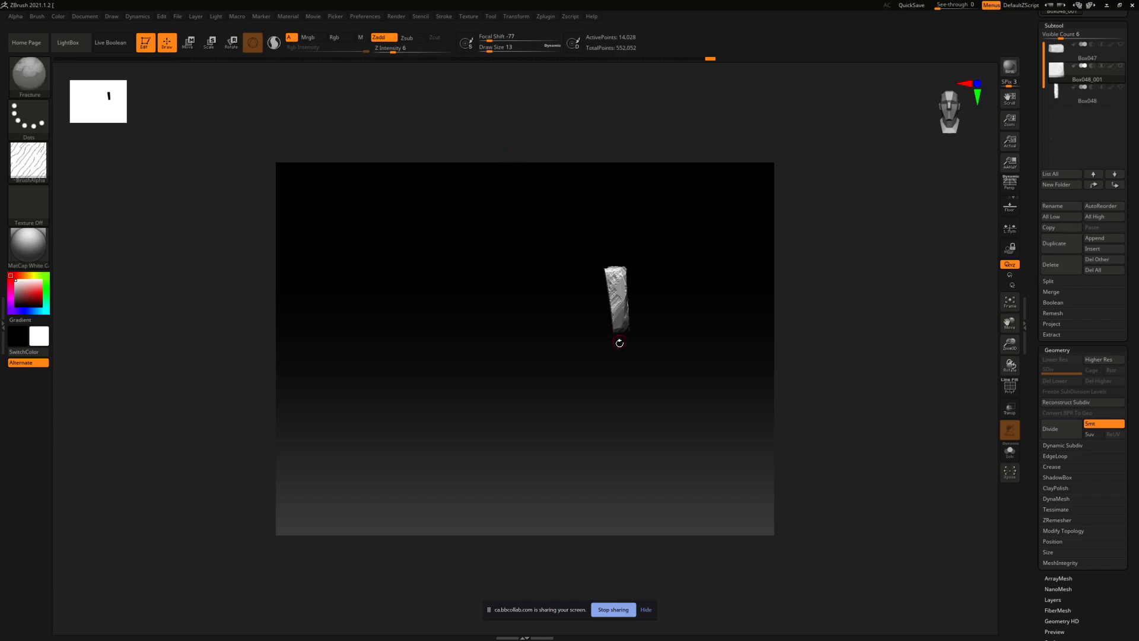
{"action": "key", "text": "ctrl+shift"}
{"action": "mouse_move", "coordinate": [611, 338]}
{"action": "left_mouse_down", "text": "ctrl+shift"}
{"action": "mouse_move", "coordinate": [610, 208]}
{"action": "mouse_move", "coordinate": [568, 243]}
{"action": "left_mouse_up", "text": "ctrl+shift"}
Step: Trim the rear part off the Box047 block with TrimLasso, undoing the first cut and repeating it along a straight vertical line
{"action": "left_click", "coordinate": [1087, 55]}
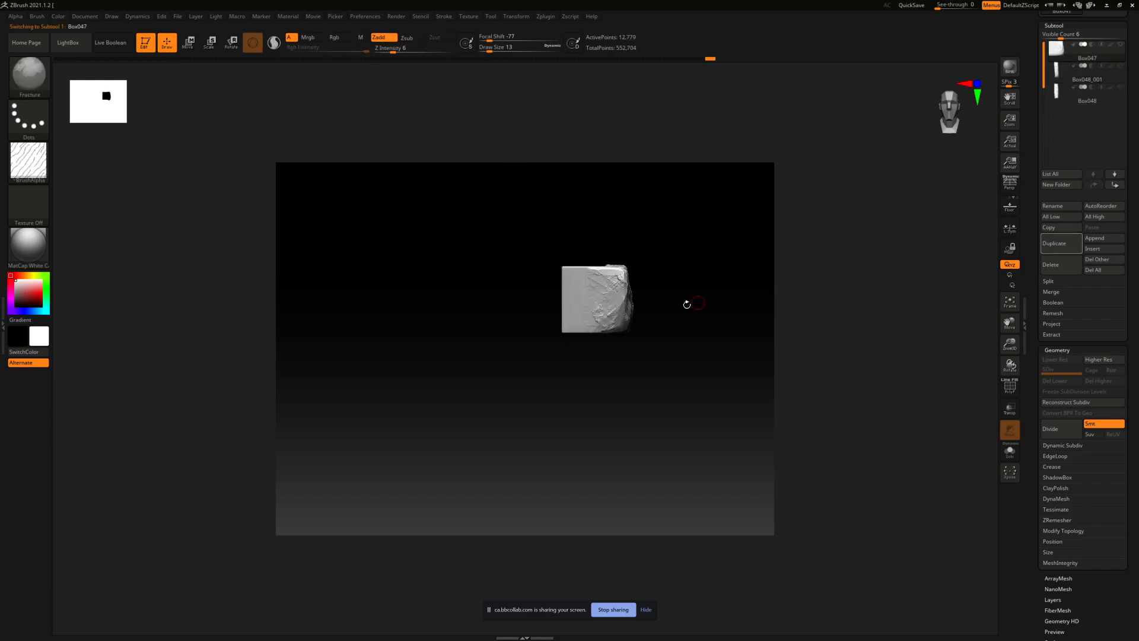
{"action": "key", "text": "ctrl+shift"}
{"action": "mouse_move", "coordinate": [610, 342]}
{"action": "left_mouse_down", "text": "ctrl+shift"}
{"action": "mouse_move", "coordinate": [621, 157]}
{"action": "mouse_move", "coordinate": [618, 191]}
{"action": "left_mouse_up", "text": "ctrl+shift"}
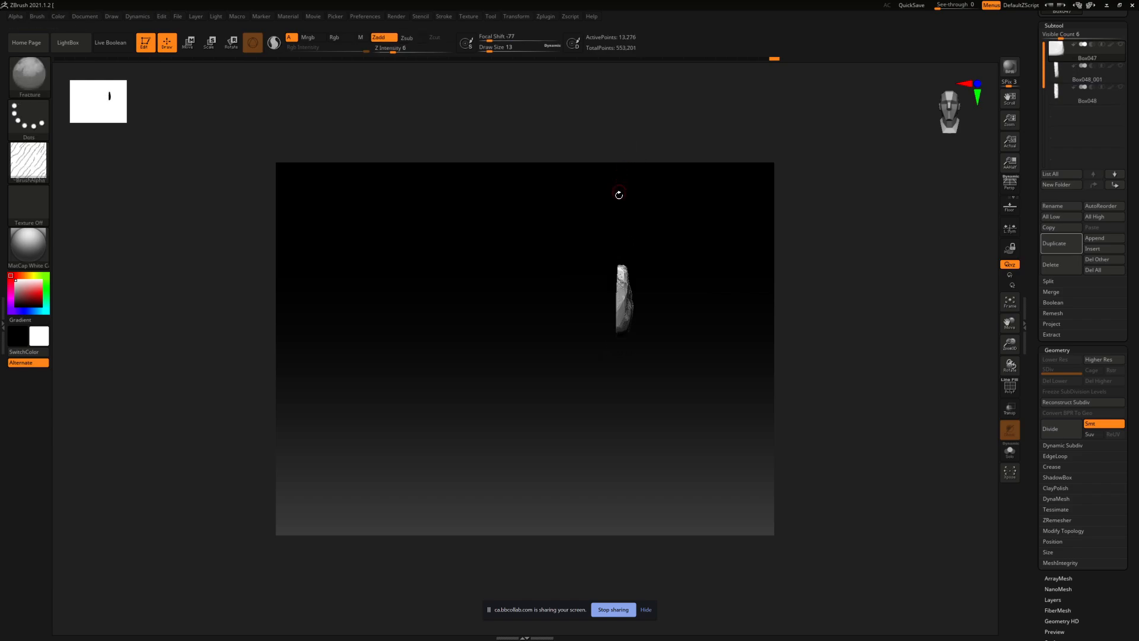
{"action": "key", "text": "ctrl+z"}
{"action": "left_click_drag", "start_coordinate": [617, 343], "coordinate": [617, 163], "text": "ctrl+shift"}
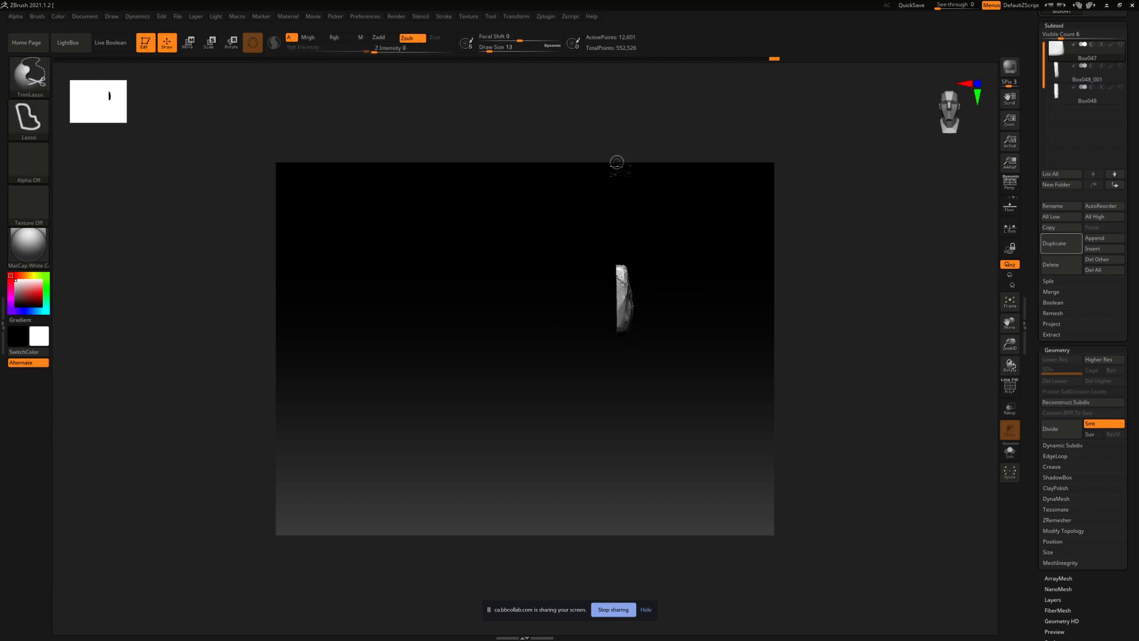
Step: Pre-process all visible trimmed subtools in Decimation Master
{"action": "mouse_move", "coordinate": [658, 264]}
{"action": "left_mouse_down"}
{"action": "mouse_move", "coordinate": [615, 261]}
{"action": "mouse_move", "coordinate": [656, 272]}
{"action": "left_mouse_up"}
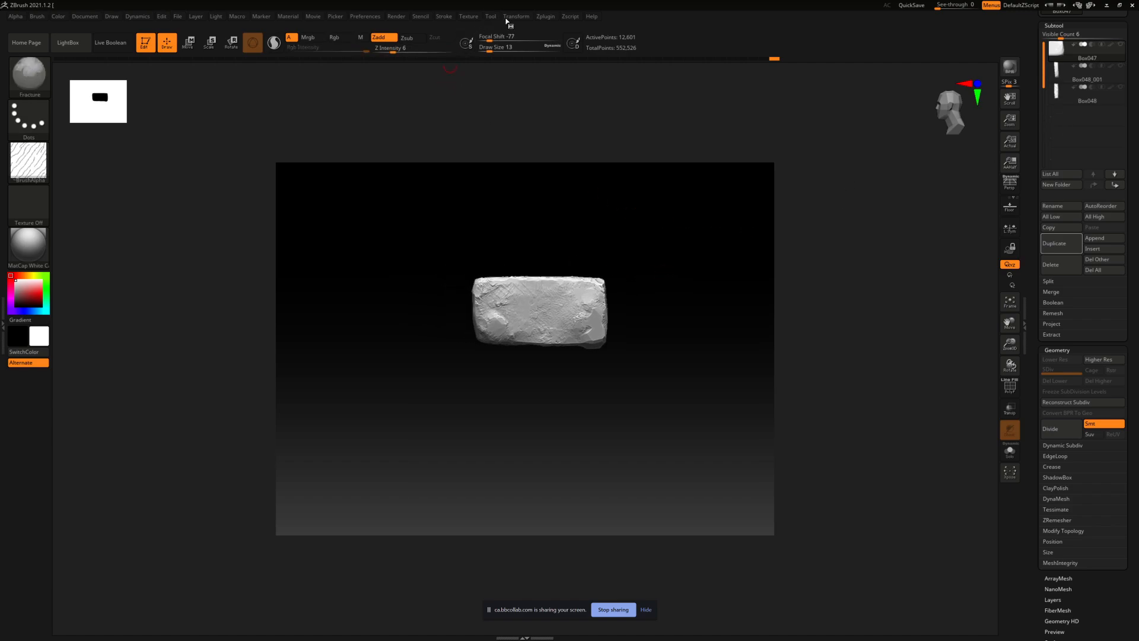
{"action": "mouse_move", "coordinate": [542, 19]}
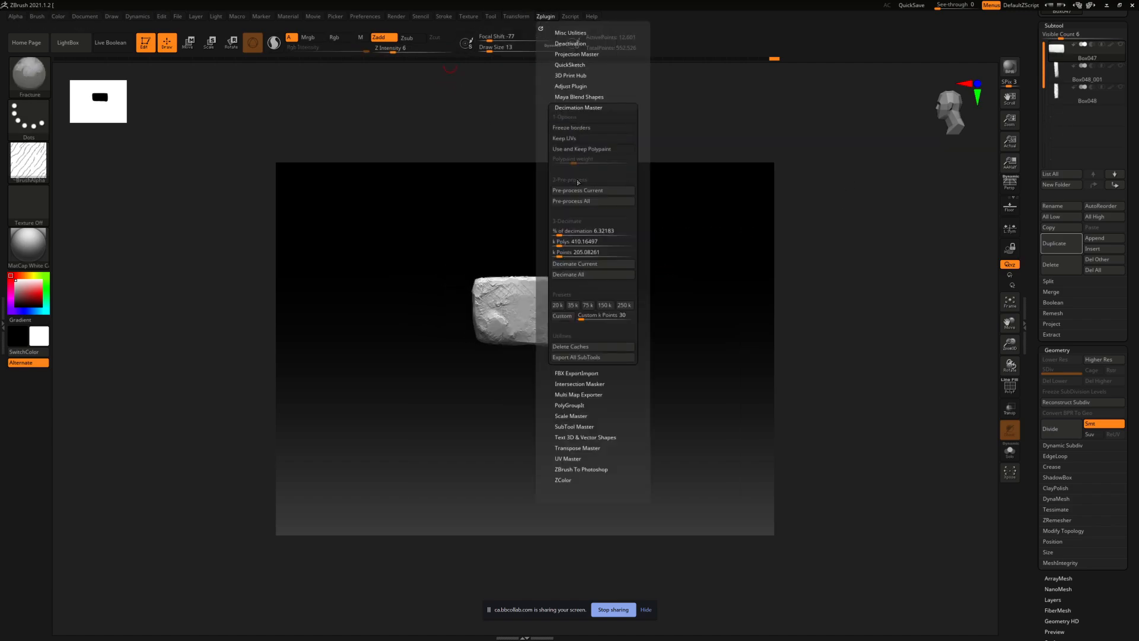
{"action": "left_click", "coordinate": [568, 202]}
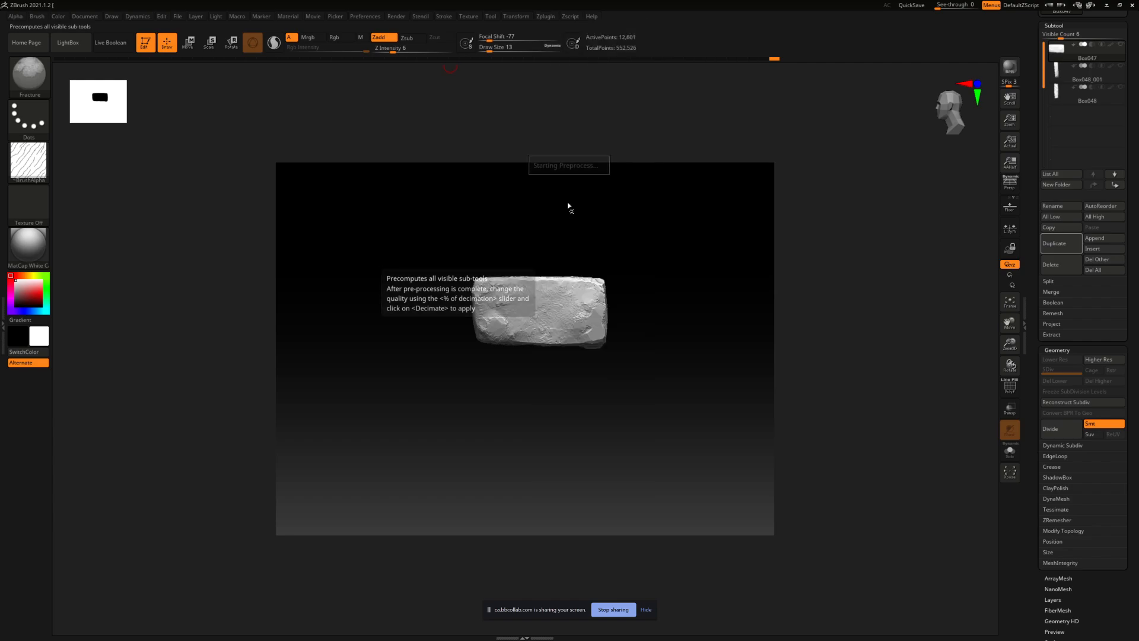
{"action": "left_click", "coordinate": [516, 21]}
{"action": "mouse_move", "coordinate": [546, 16]}
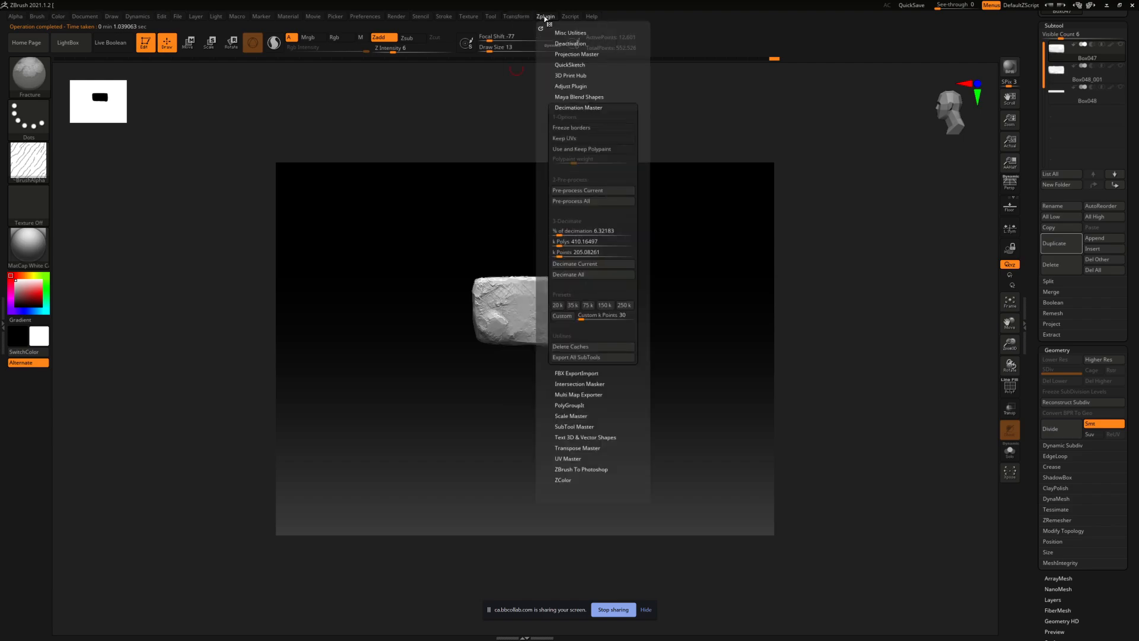
{"action": "left_click", "coordinate": [578, 202]}
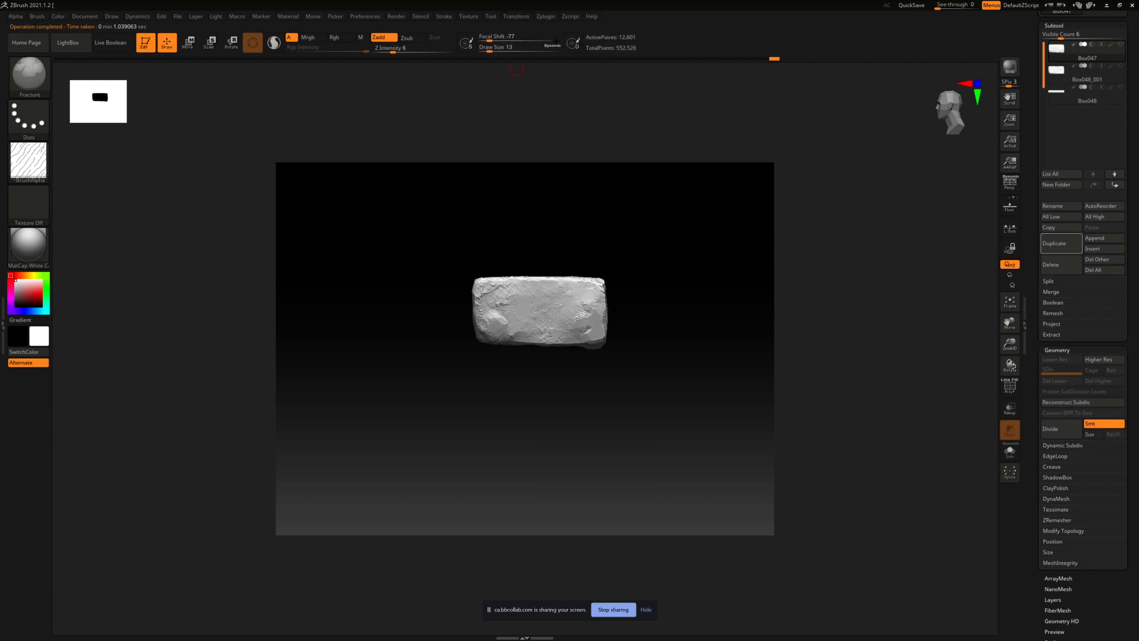
Step: Pre-process only the Box048 subtool and decimate it with the decimation percentage set to about 10.9
{"action": "left_click", "coordinate": [1054, 96]}
{"action": "left_click", "coordinate": [516, 18]}
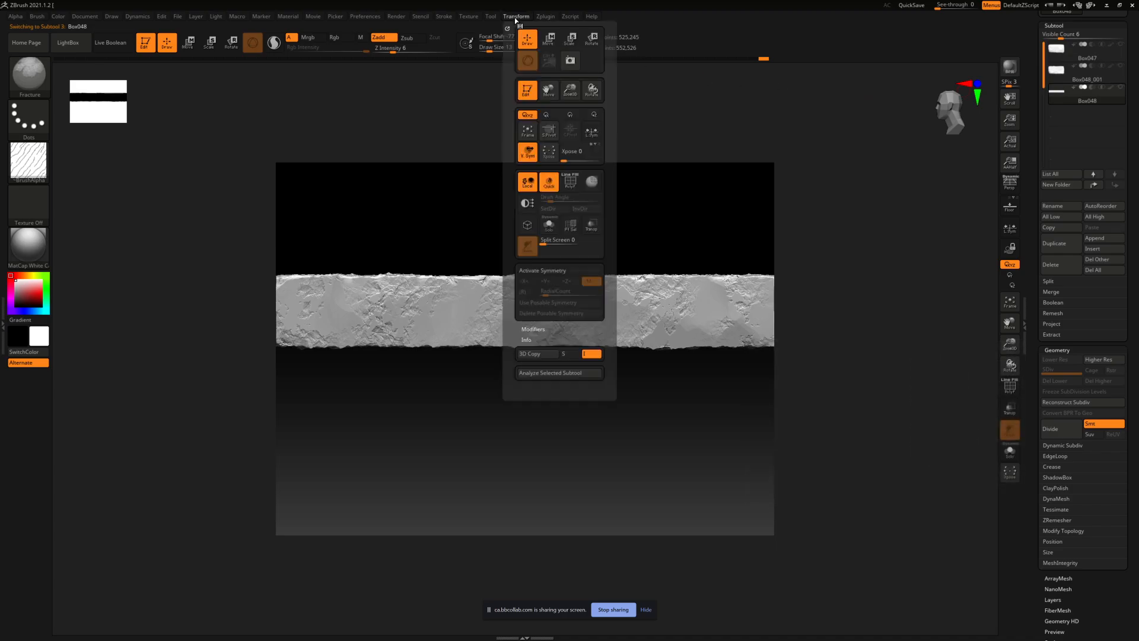
{"action": "mouse_move", "coordinate": [545, 16]}
{"action": "left_click_drag", "start_coordinate": [566, 232], "coordinate": [570, 233]}
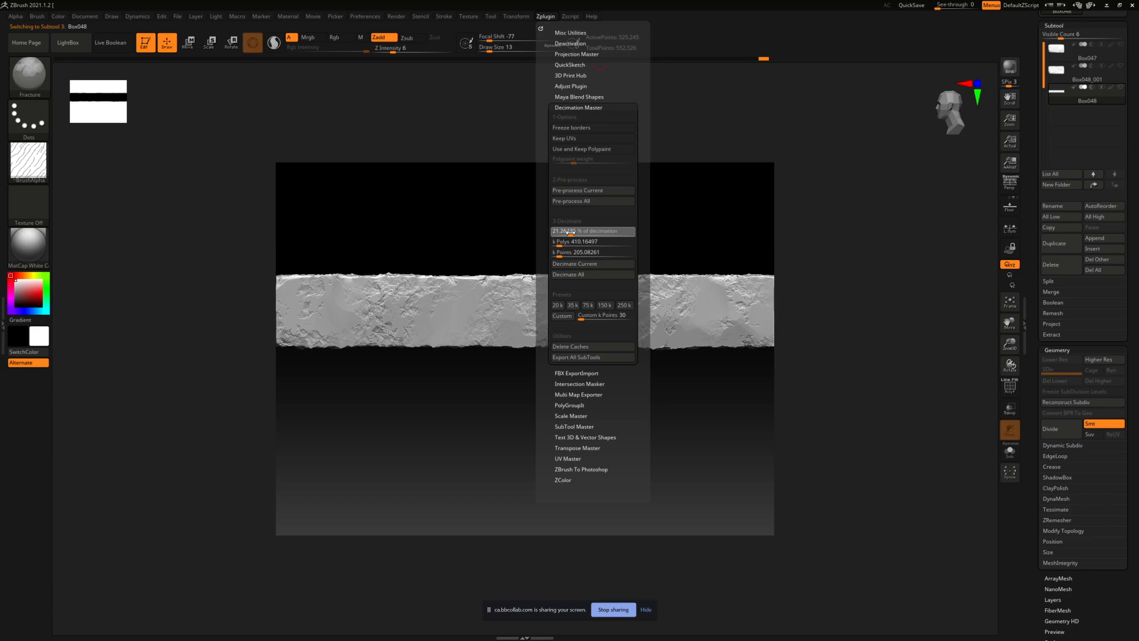
{"action": "left_click", "coordinate": [570, 232]}
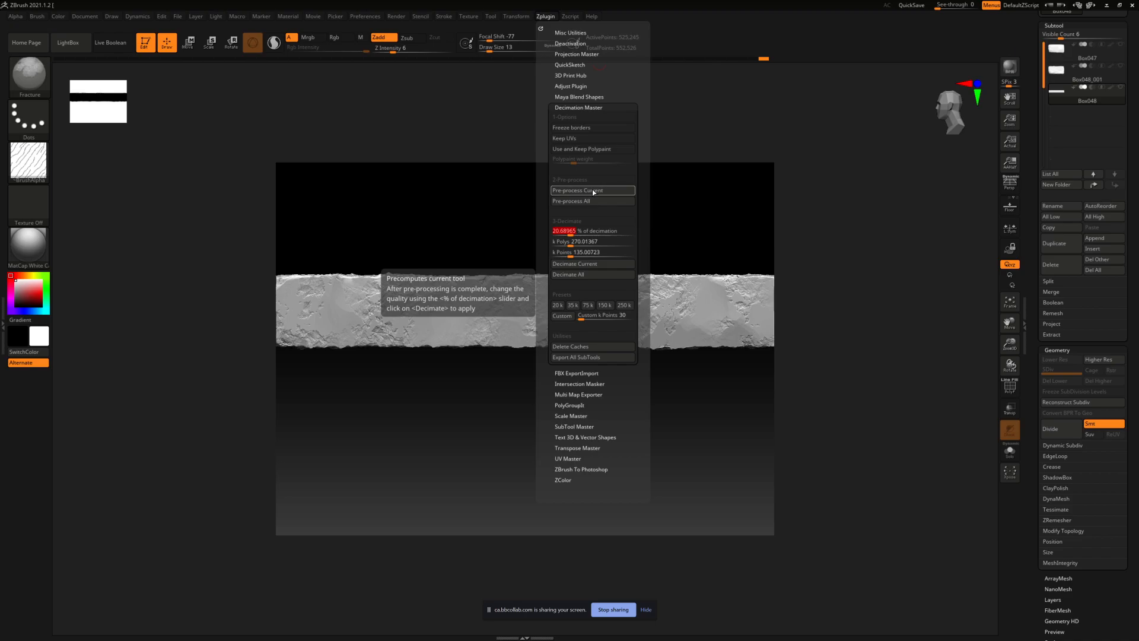
{"action": "left_click", "coordinate": [569, 235]}
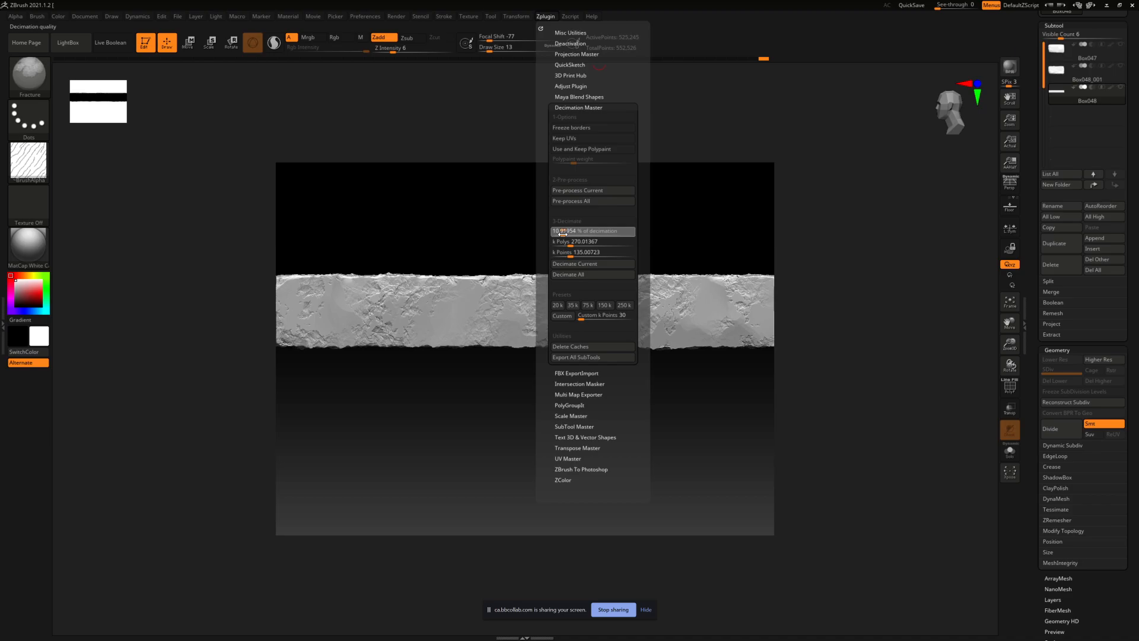
{"action": "left_click", "coordinate": [579, 191]}
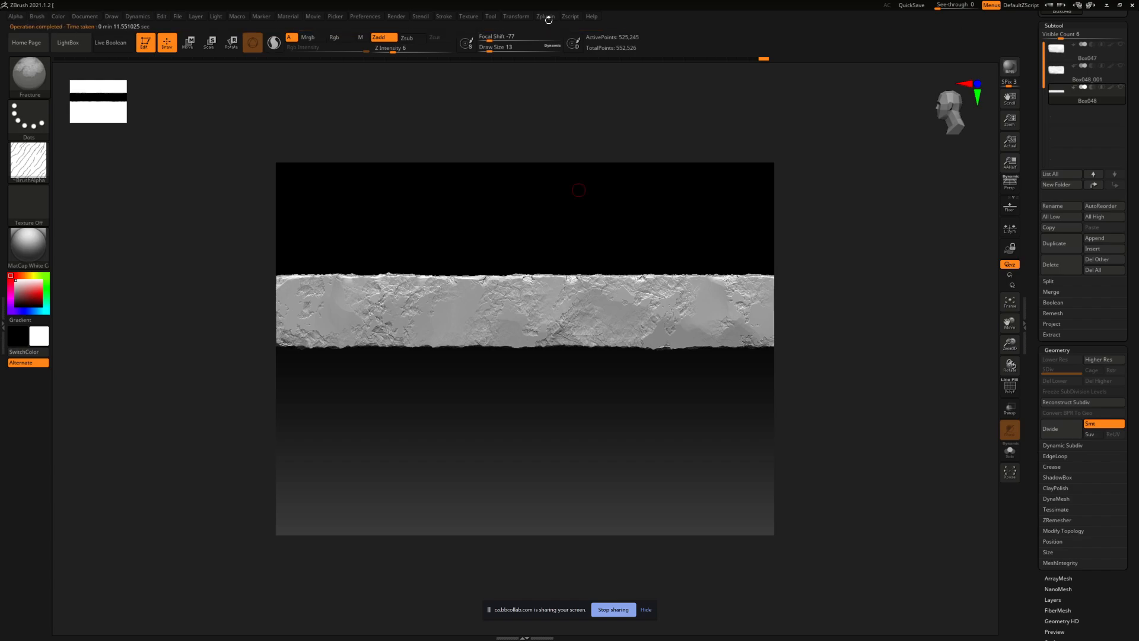
{"action": "left_click", "coordinate": [547, 18]}
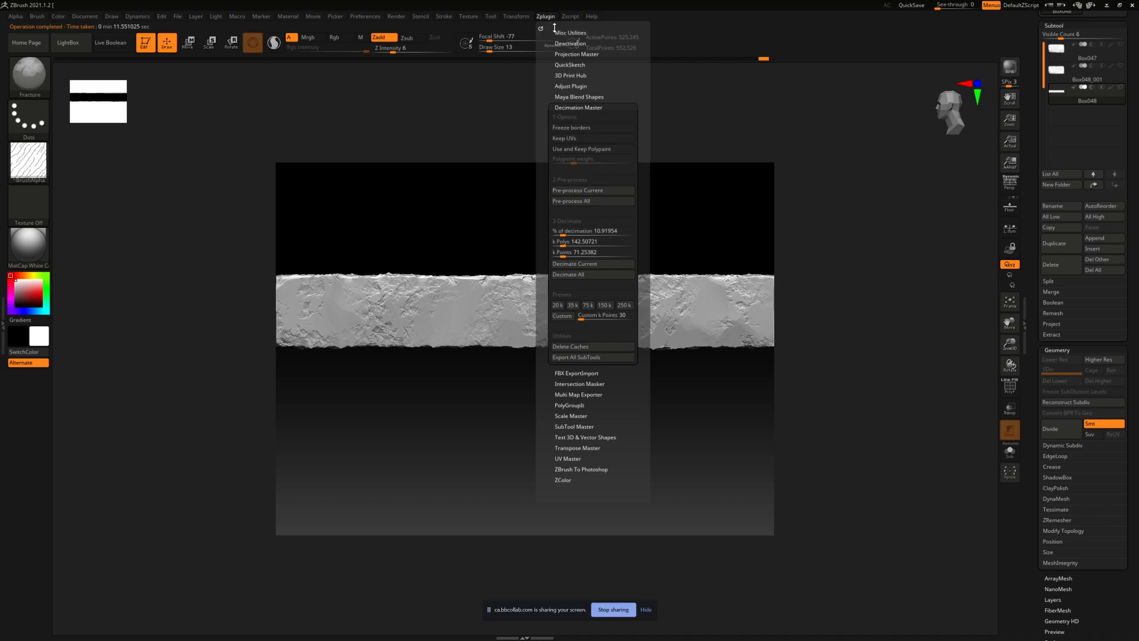
{"action": "left_click", "coordinate": [574, 264]}
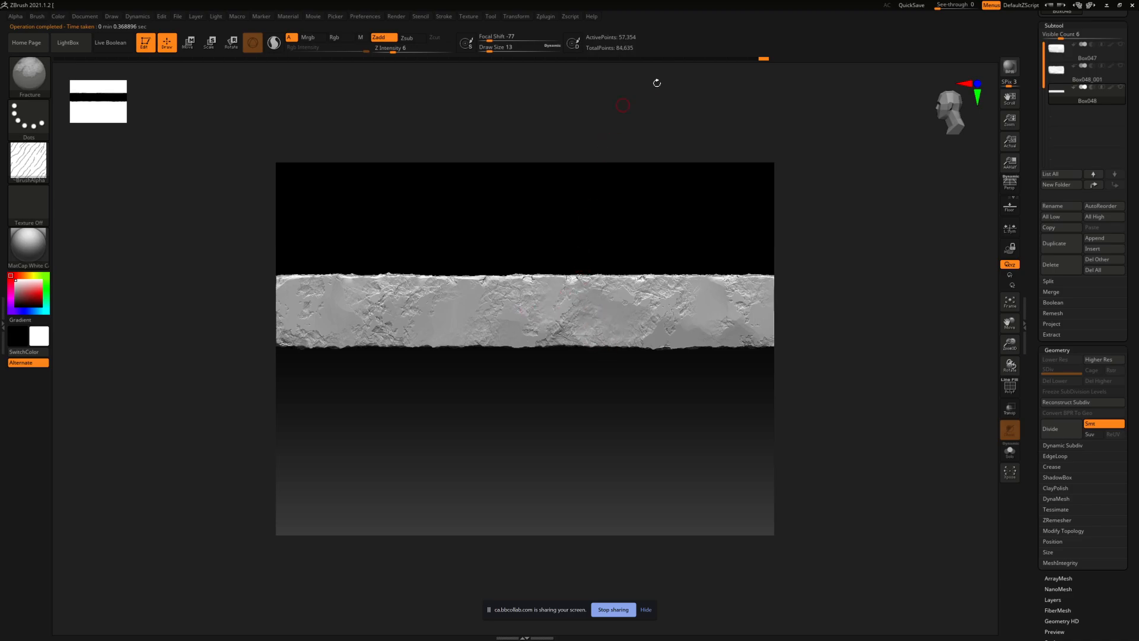
Step: Compare Box048's detail and point counts across earlier undo history states, and return to the latest decimated state
{"action": "left_click", "coordinate": [752, 58]}
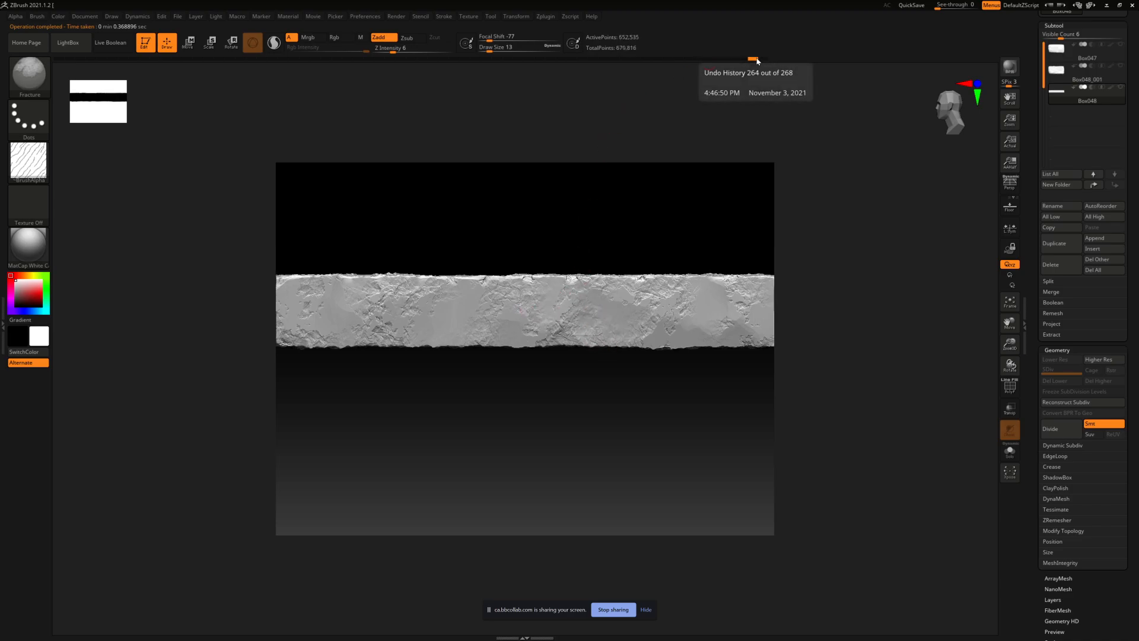
{"action": "left_click", "coordinate": [763, 61]}
{"action": "left_click", "coordinate": [754, 60]}
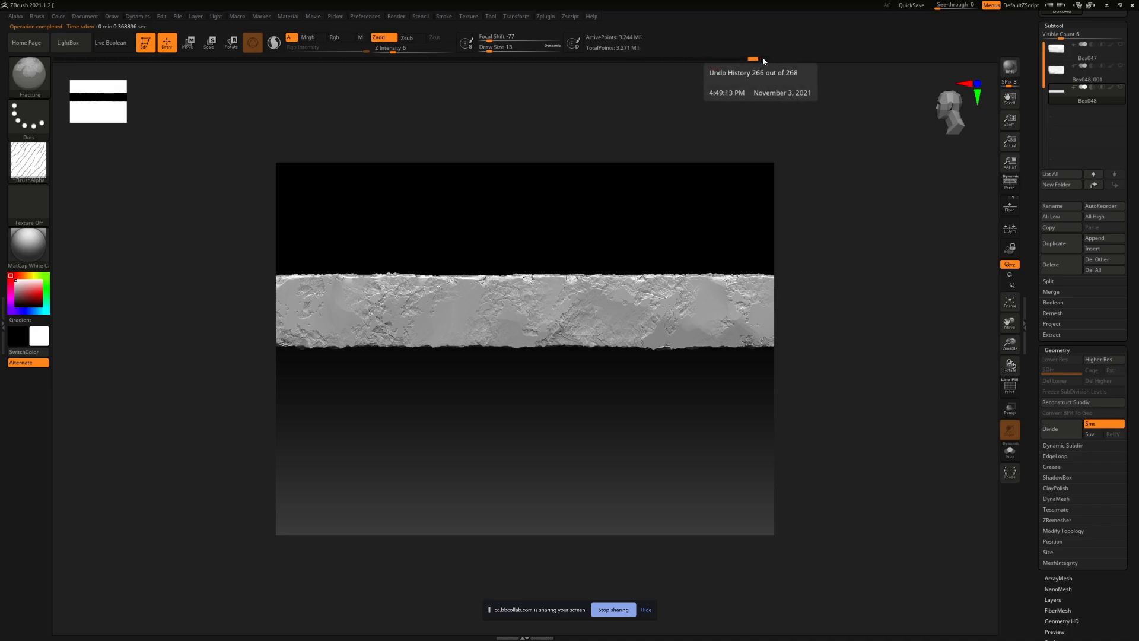
{"action": "left_click", "coordinate": [764, 60]}
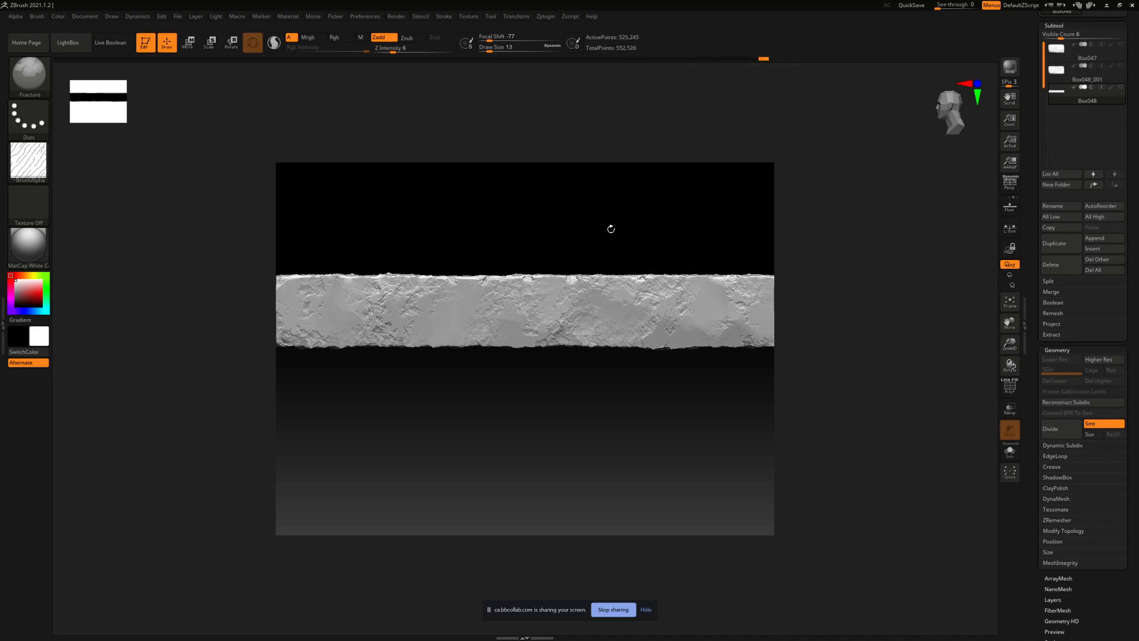
{"action": "left_click", "coordinate": [752, 59]}
{"action": "left_click", "coordinate": [764, 59]}
{"action": "left_click", "coordinate": [774, 60]}
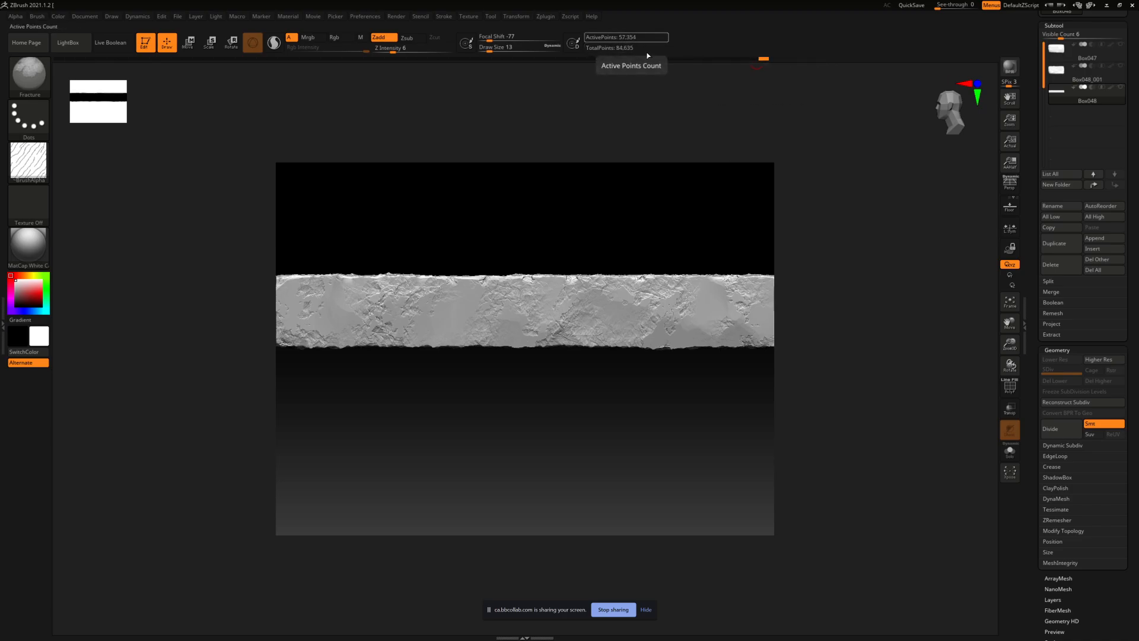
{"action": "left_click", "coordinate": [755, 60]}
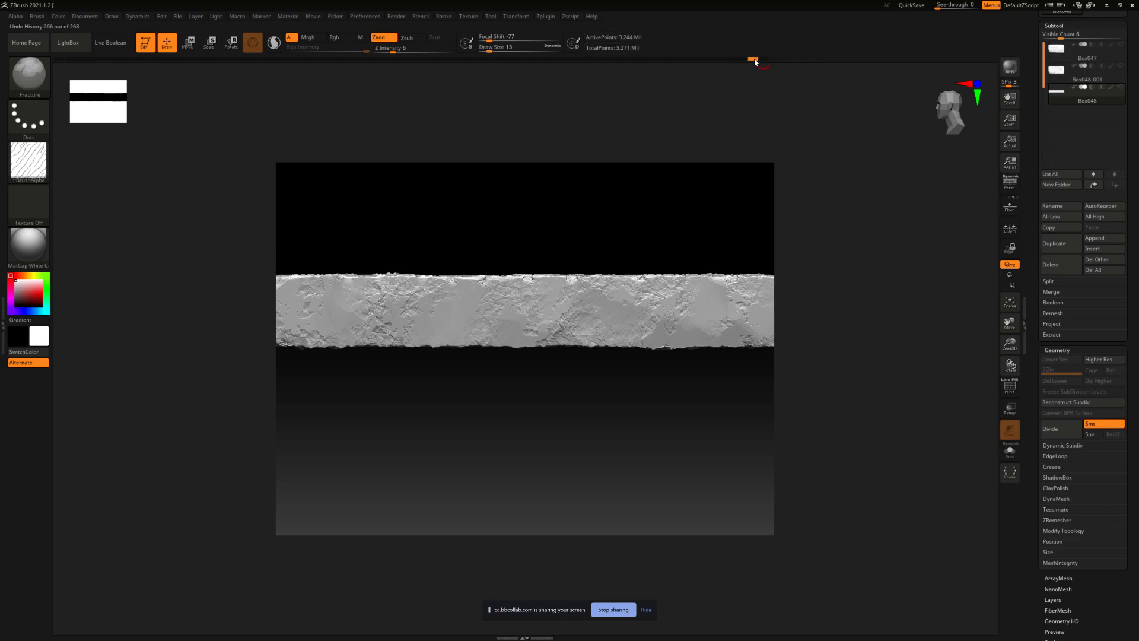
{"action": "left_click", "coordinate": [775, 60]}
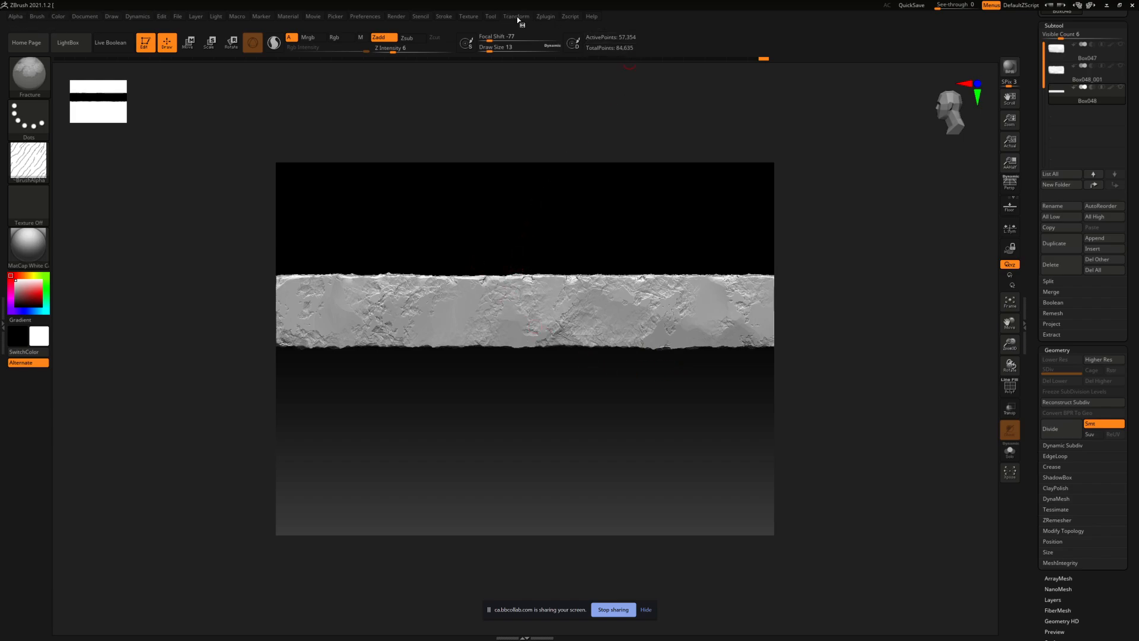
Step: Compare the point counts of the Box047, Box048_001 and Box048 subtools
{"action": "left_click", "coordinate": [1058, 49]}
{"action": "mouse_move", "coordinate": [1065, 78]}
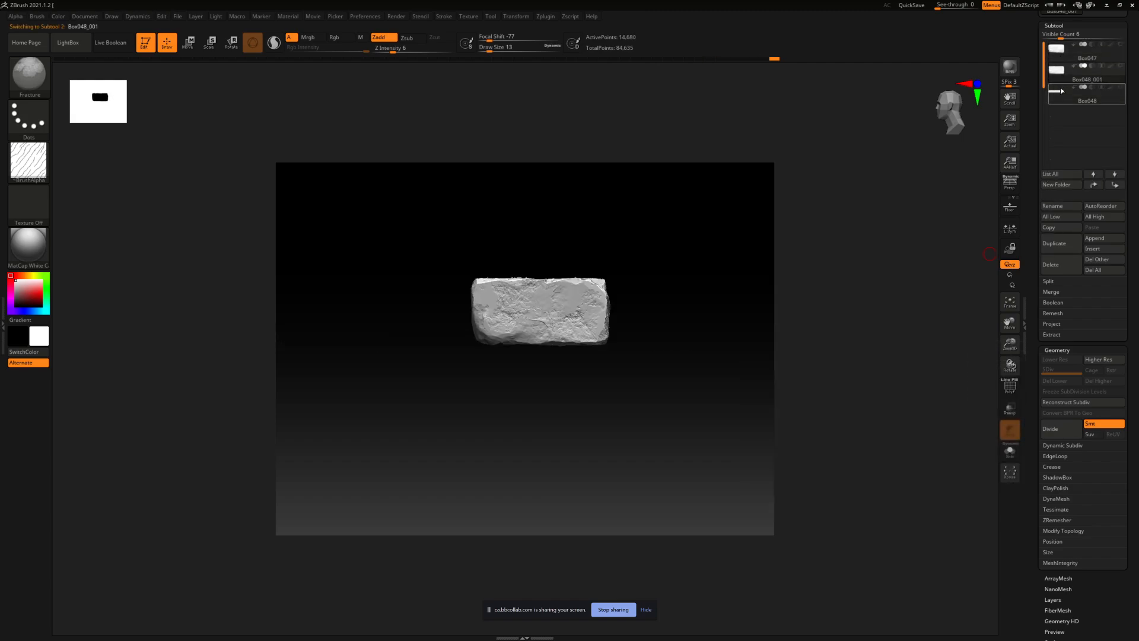
{"action": "left_click", "coordinate": [1056, 91]}
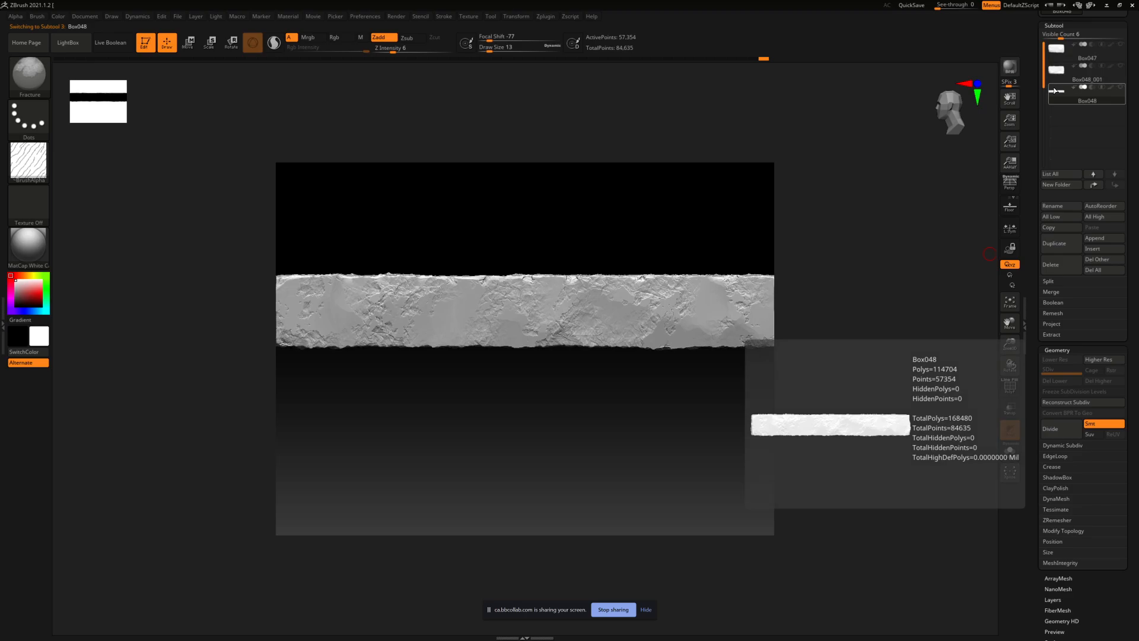
Step: Turn on the polygon wireframe display for the Box047 subtool and inspect its mesh density on the sculpted and cut sides
{"action": "left_click", "coordinate": [1058, 49]}
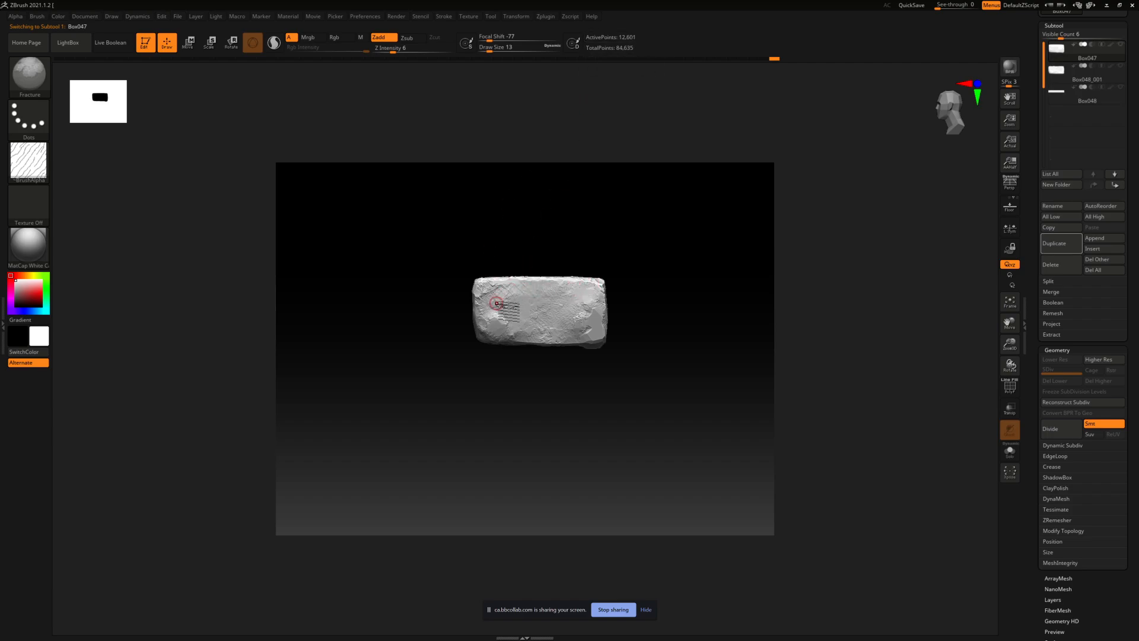
{"action": "left_click", "coordinate": [1010, 386]}
{"action": "right_click_drag", "start_coordinate": [670, 335], "coordinate": [744, 391]}
{"action": "mouse_move", "coordinate": [617, 267]}
{"action": "right_mouse_down", "text": "ctrl"}
{"action": "mouse_move", "coordinate": [611, 317]}
{"action": "mouse_move", "coordinate": [557, 368]}
{"action": "mouse_move", "coordinate": [687, 374]}
{"action": "right_mouse_up", "text": "ctrl"}
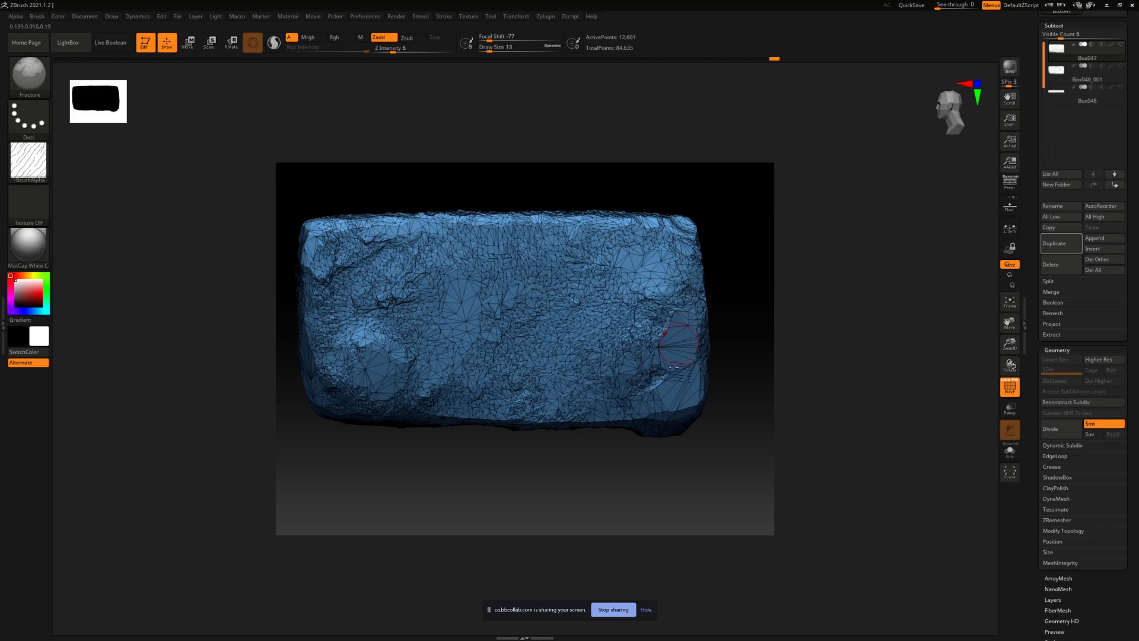
{"action": "mouse_move", "coordinate": [683, 396]}
{"action": "right_mouse_down"}
{"action": "mouse_move", "coordinate": [658, 359]}
{"action": "mouse_move", "coordinate": [672, 400]}
{"action": "mouse_move", "coordinate": [658, 362]}
{"action": "mouse_move", "coordinate": [617, 374]}
{"action": "mouse_move", "coordinate": [667, 384]}
{"action": "mouse_move", "coordinate": [602, 364]}
{"action": "mouse_move", "coordinate": [564, 324]}
{"action": "mouse_move", "coordinate": [558, 351]}
{"action": "mouse_move", "coordinate": [669, 279]}
{"action": "mouse_move", "coordinate": [633, 305]}
{"action": "mouse_move", "coordinate": [611, 237]}
{"action": "right_mouse_up"}
Step: Pre-process only the Box047 subtool in Decimation Master
{"action": "left_click", "coordinate": [516, 17]}
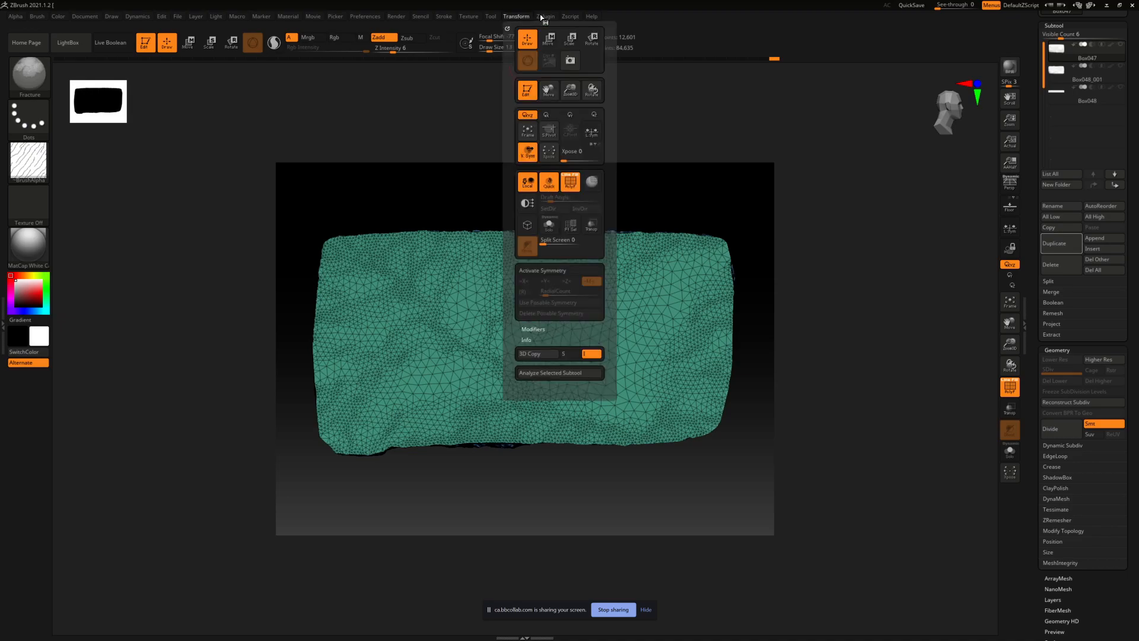
{"action": "left_click", "coordinate": [545, 17]}
{"action": "left_click", "coordinate": [591, 191]}
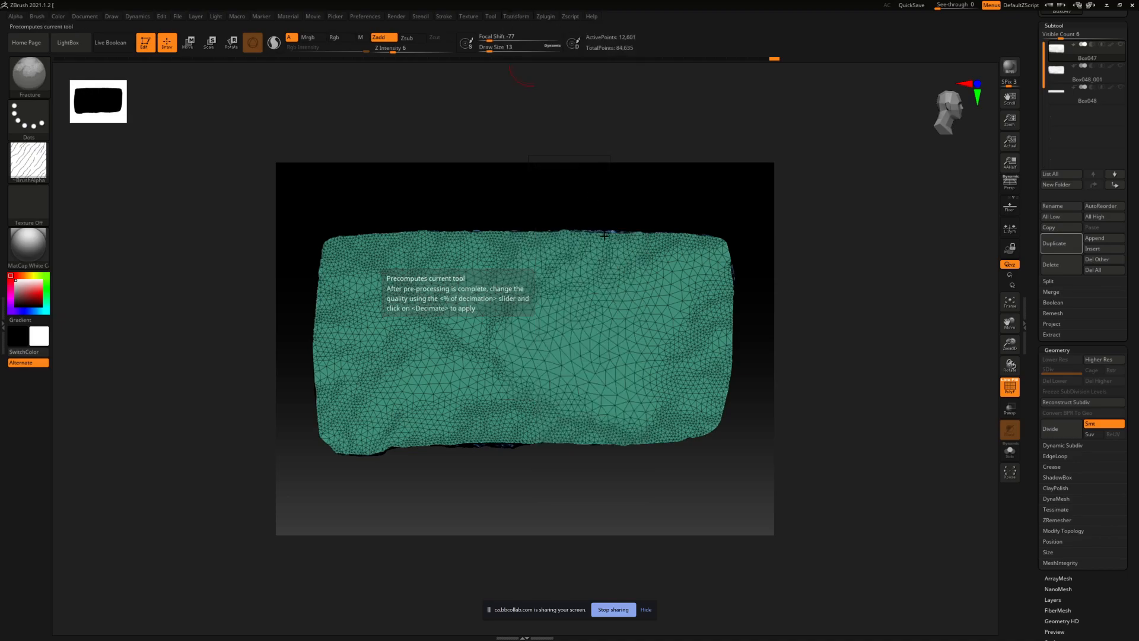
Step: Try decimating Box047 with the existing decimation settings, inspect its mesh, and undo the decimation
{"action": "left_click", "coordinate": [524, 21]}
{"action": "left_click", "coordinate": [546, 17]}
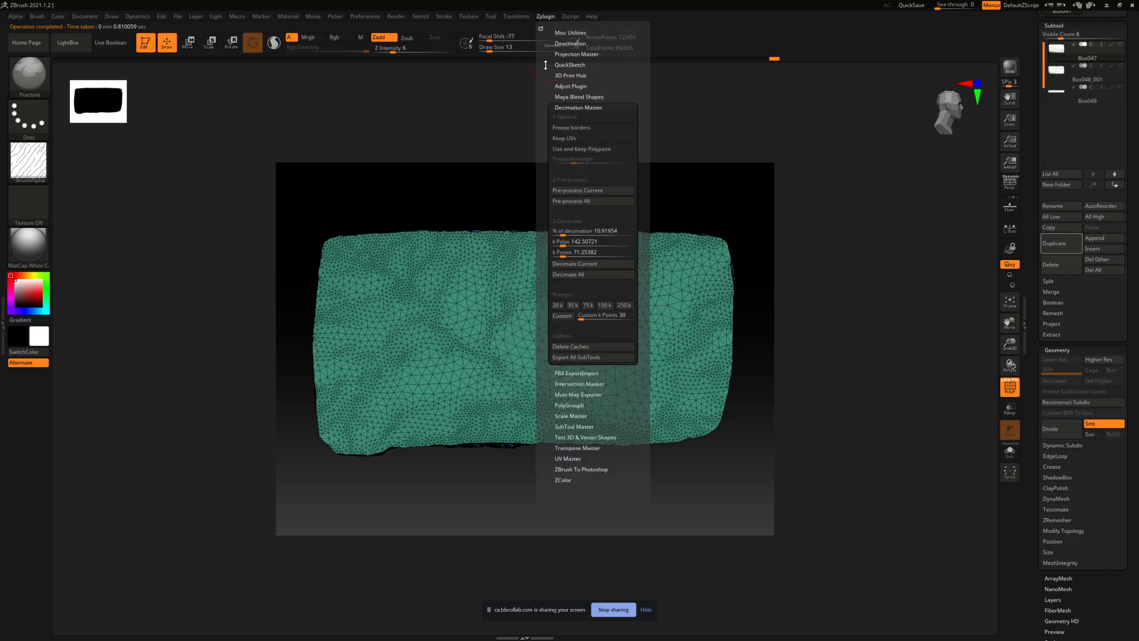
{"action": "left_click", "coordinate": [575, 265]}
{"action": "mouse_move", "coordinate": [613, 194]}
{"action": "left_mouse_down"}
{"action": "mouse_move", "coordinate": [623, 297]}
{"action": "mouse_move", "coordinate": [555, 301]}
{"action": "mouse_move", "coordinate": [564, 261]}
{"action": "left_mouse_up"}
{"action": "key", "text": "ctrl+z"}
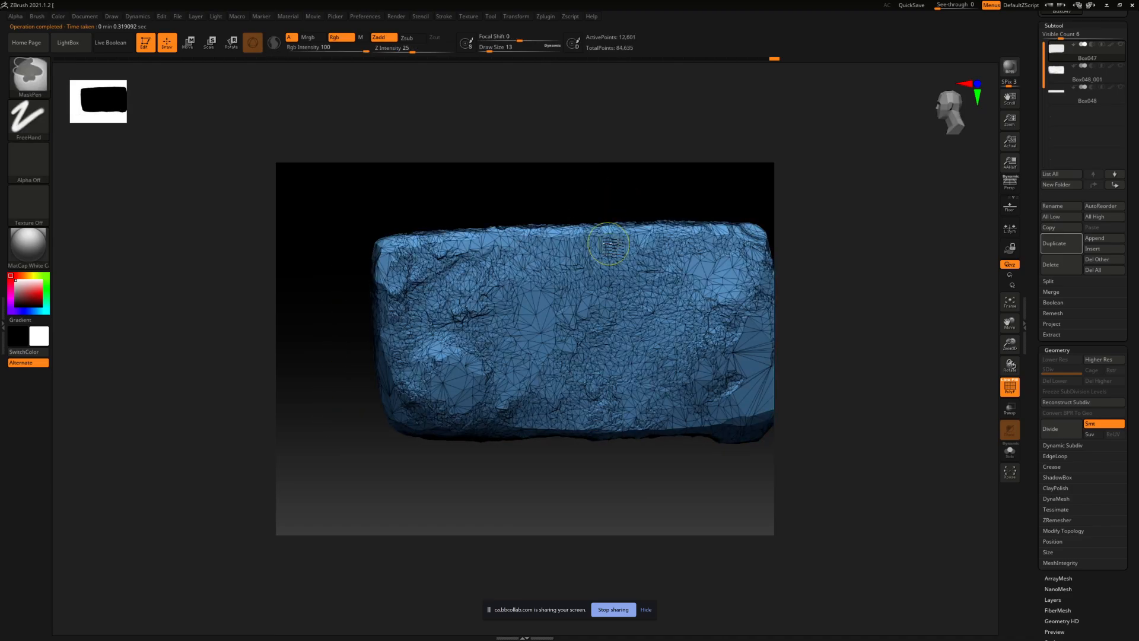
Step: Decimate Box047 with the decimation percentage set to about 48.85, and switch to the Box048_001 subtool
{"action": "left_click", "coordinate": [541, 16]}
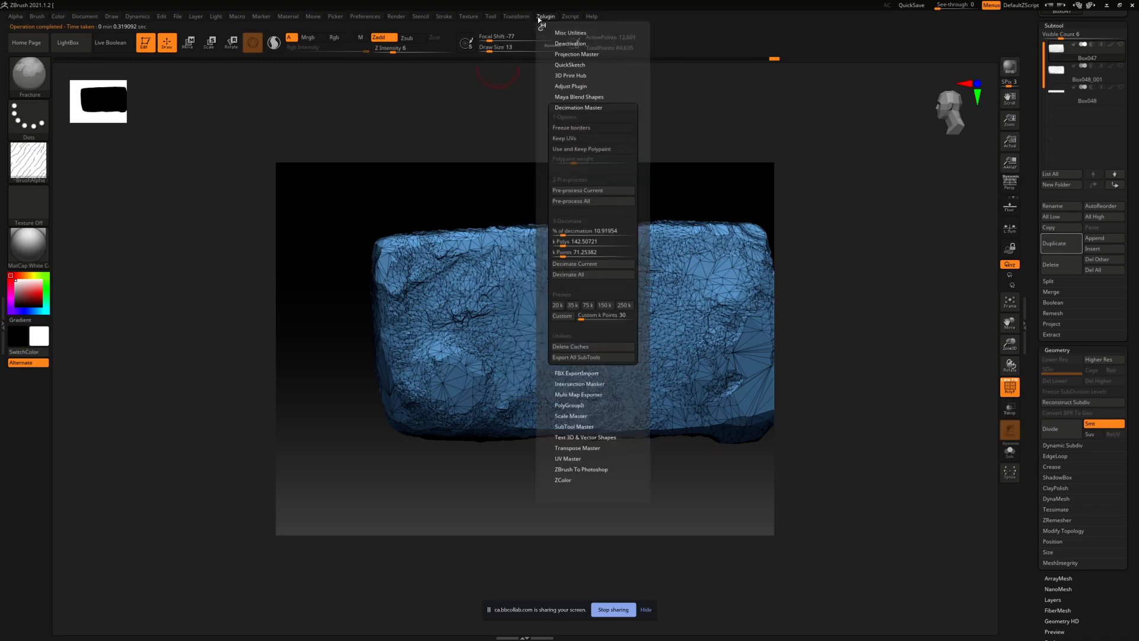
{"action": "left_click_drag", "start_coordinate": [563, 235], "coordinate": [592, 234]}
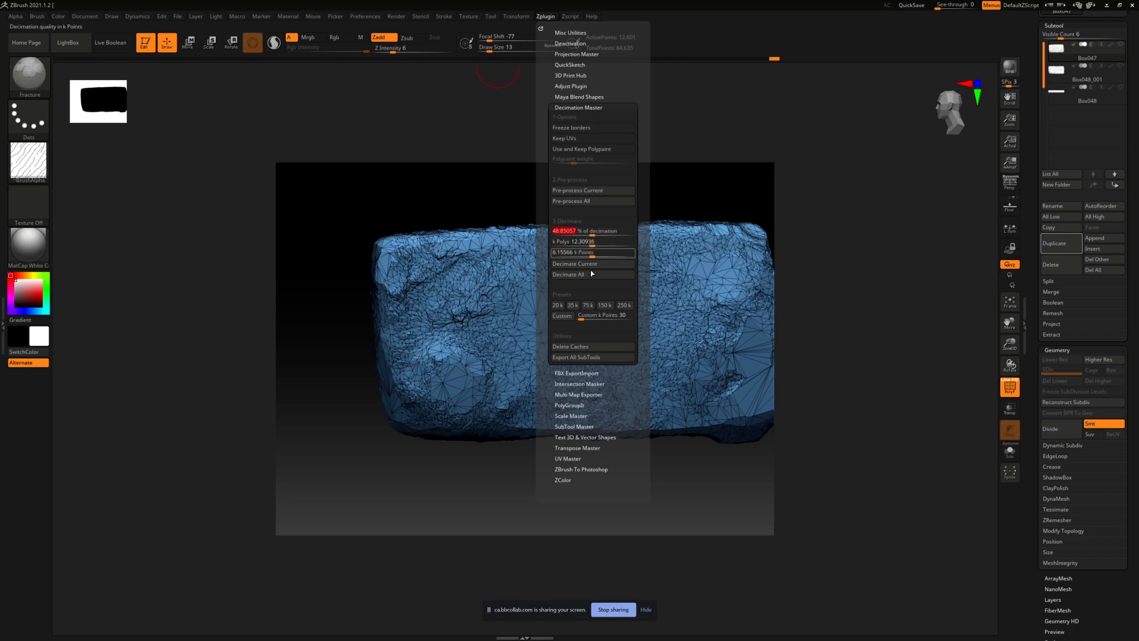
{"action": "left_click", "coordinate": [583, 265]}
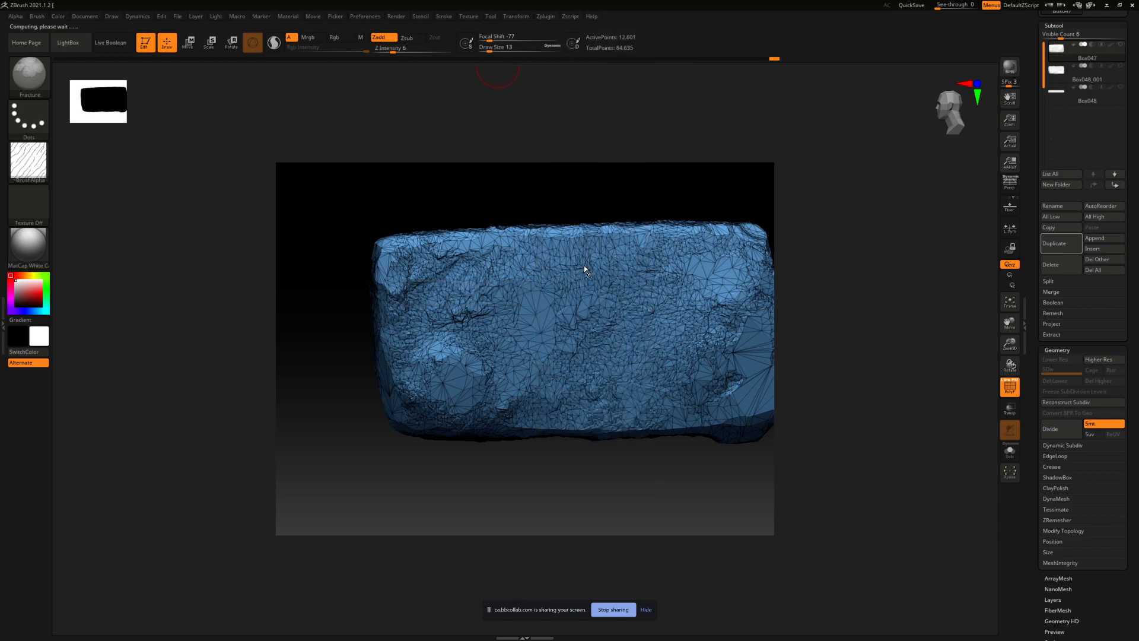
{"action": "right_click_drag", "start_coordinate": [579, 268], "coordinate": [649, 266]}
{"action": "left_click", "coordinate": [1075, 73]}
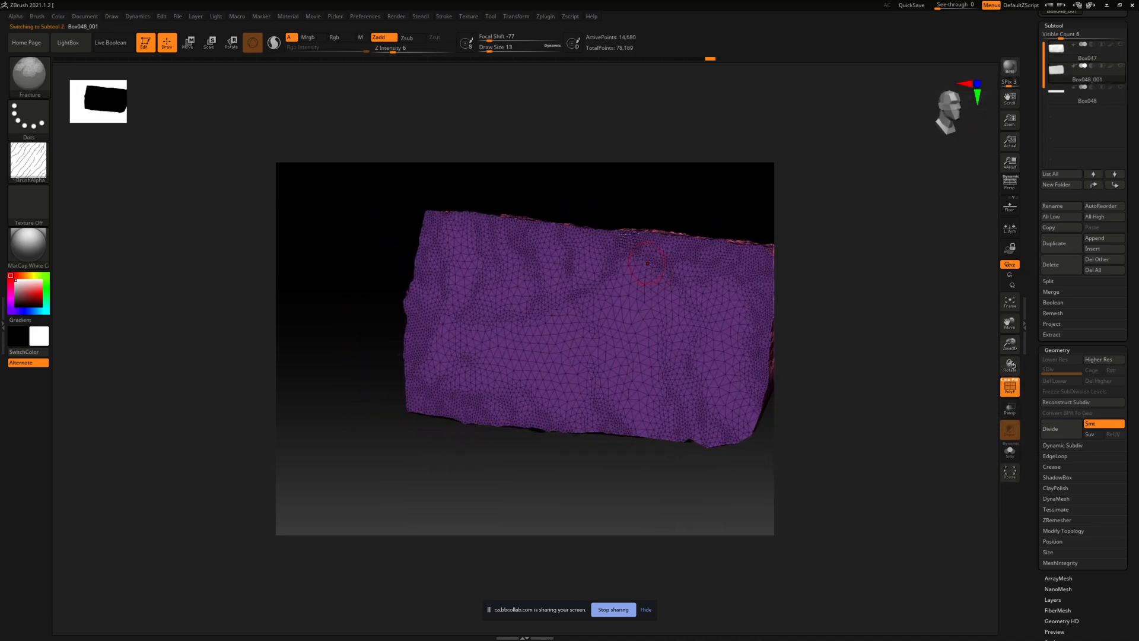
Step: Try decimating Box048_001 without pre-processing it, and undo the attempt
{"action": "left_click", "coordinate": [546, 17]}
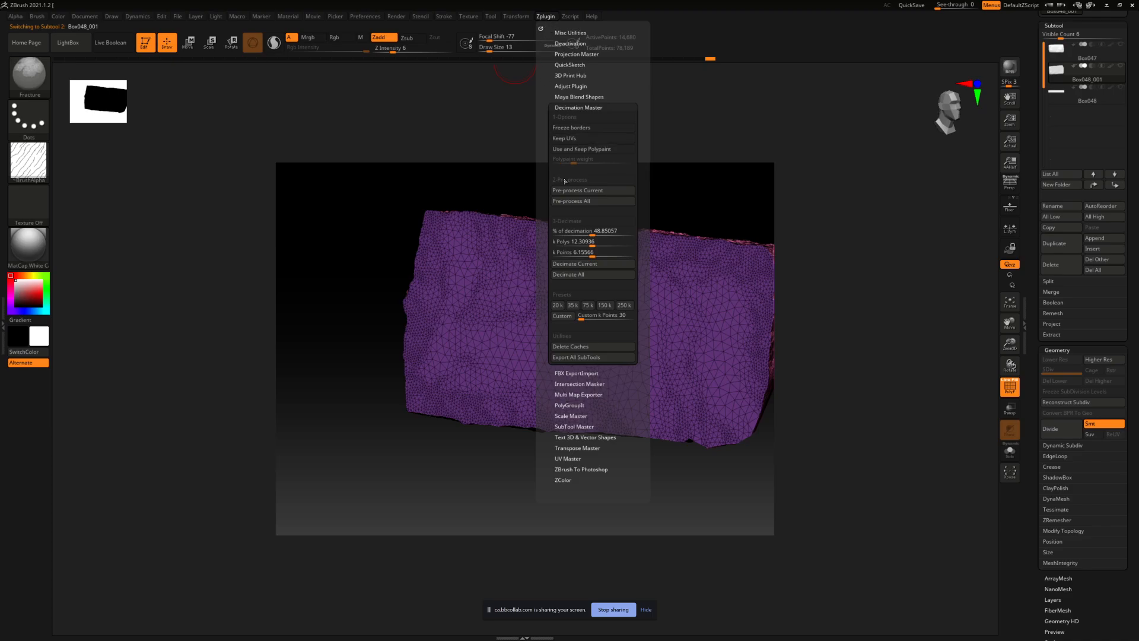
{"action": "left_click", "coordinate": [581, 266]}
{"action": "mouse_move", "coordinate": [564, 234]}
{"action": "right_mouse_down"}
{"action": "mouse_move", "coordinate": [497, 235]}
{"action": "mouse_move", "coordinate": [530, 240]}
{"action": "mouse_move", "coordinate": [502, 248]}
{"action": "mouse_move", "coordinate": [566, 236]}
{"action": "right_mouse_up"}
{"action": "key", "text": "ctrl+z"}
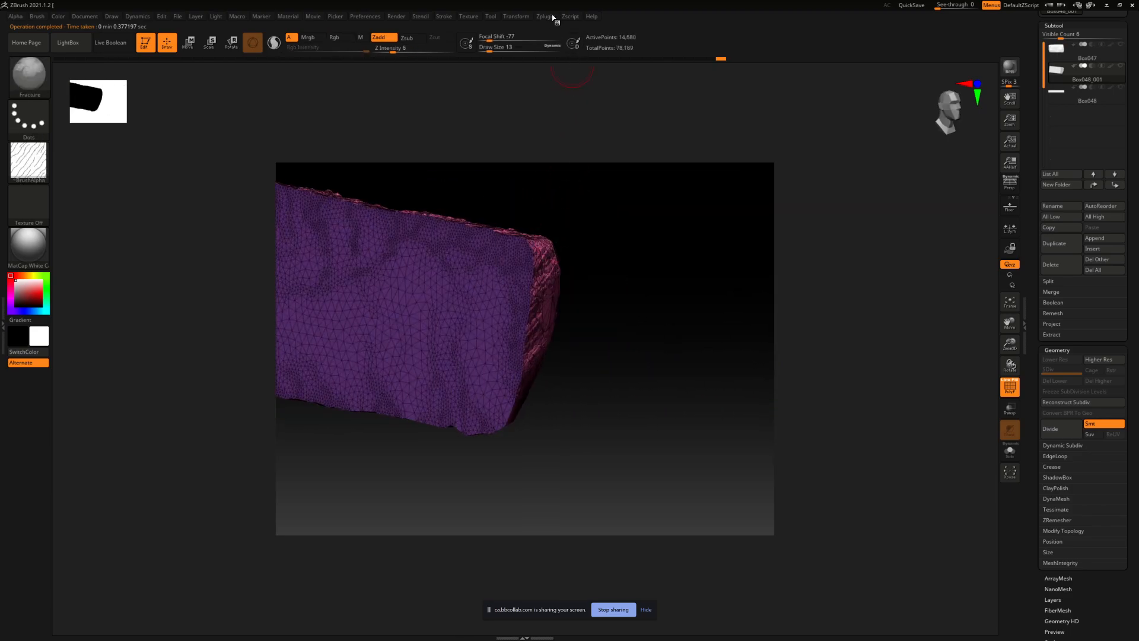
Step: Pre-process only the Box048_001 subtool, decimate it at the existing percentage, and inspect the resulting mesh
{"action": "left_click", "coordinate": [546, 17]}
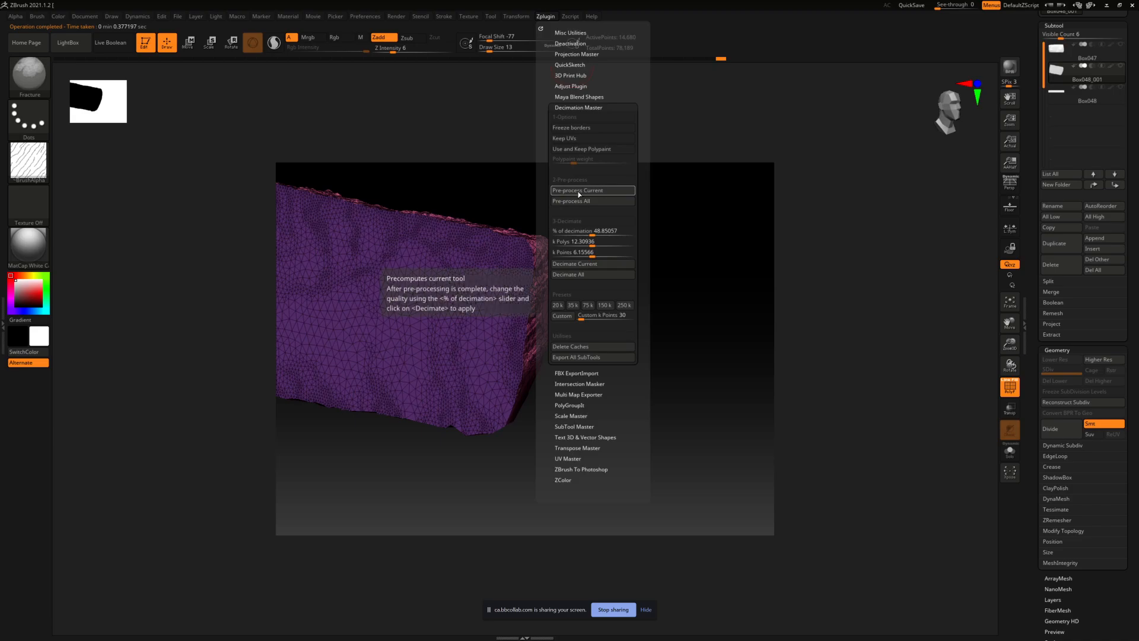
{"action": "left_click", "coordinate": [582, 191]}
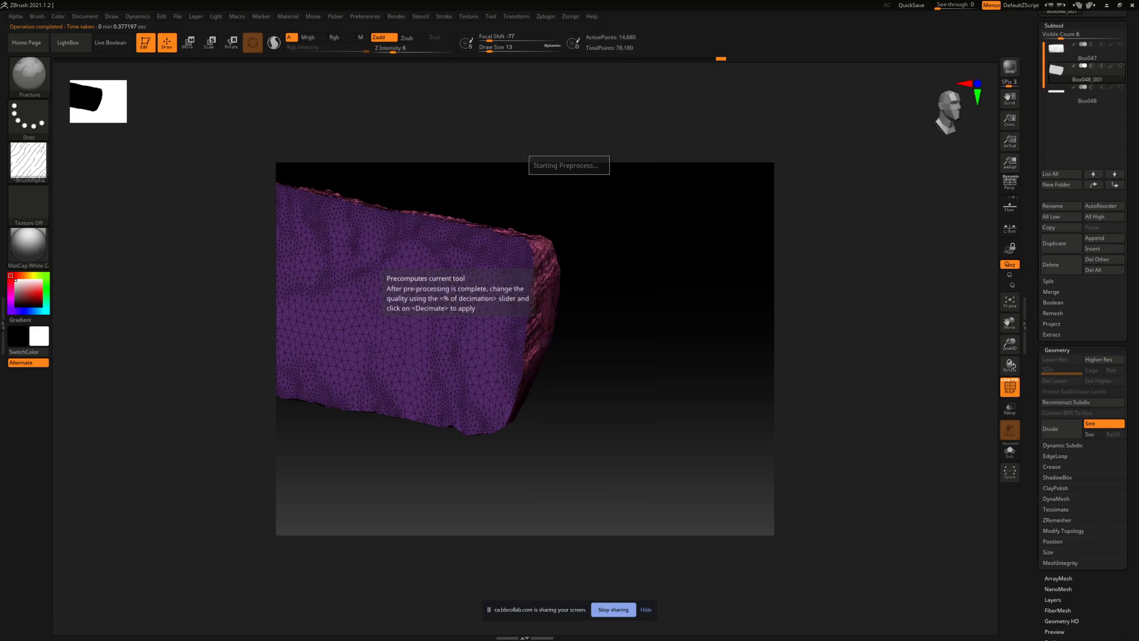
{"action": "left_click", "coordinate": [546, 17]}
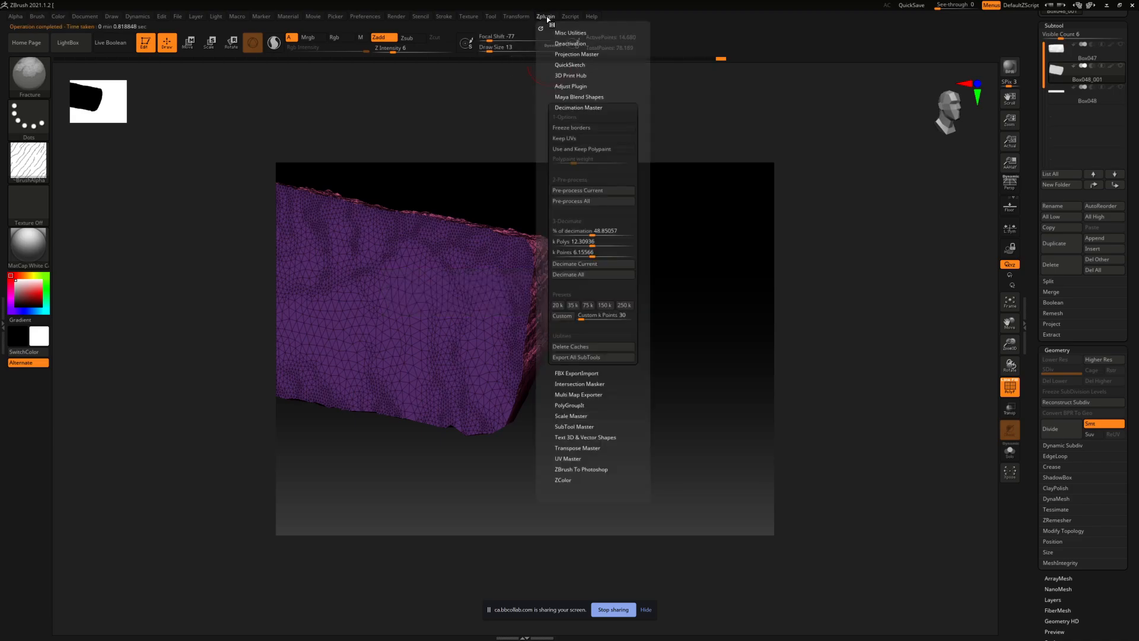
{"action": "left_click", "coordinate": [578, 264]}
{"action": "left_click_drag", "start_coordinate": [552, 248], "coordinate": [456, 273]}
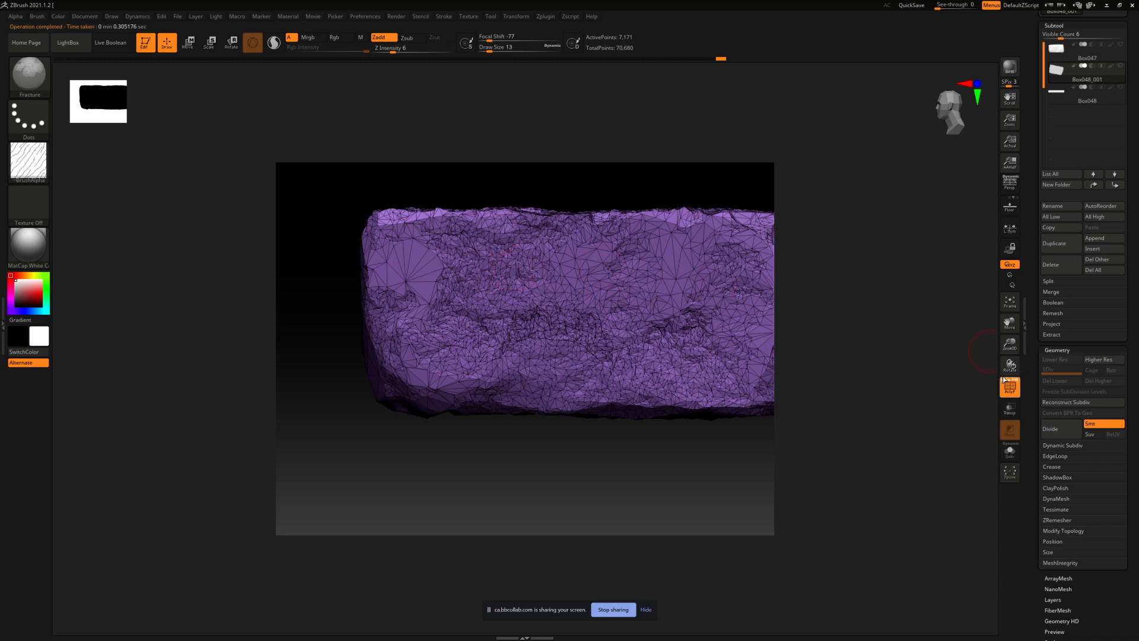
Step: View the whole decimated Box048_001 block, check Box048's point count, and switch back to the Box047 subtool
{"action": "mouse_move", "coordinate": [792, 349]}
{"action": "right_mouse_down", "text": "ctrl"}
{"action": "mouse_move", "coordinate": [791, 306]}
{"action": "mouse_move", "coordinate": [710, 296]}
{"action": "right_mouse_up", "text": "ctrl"}
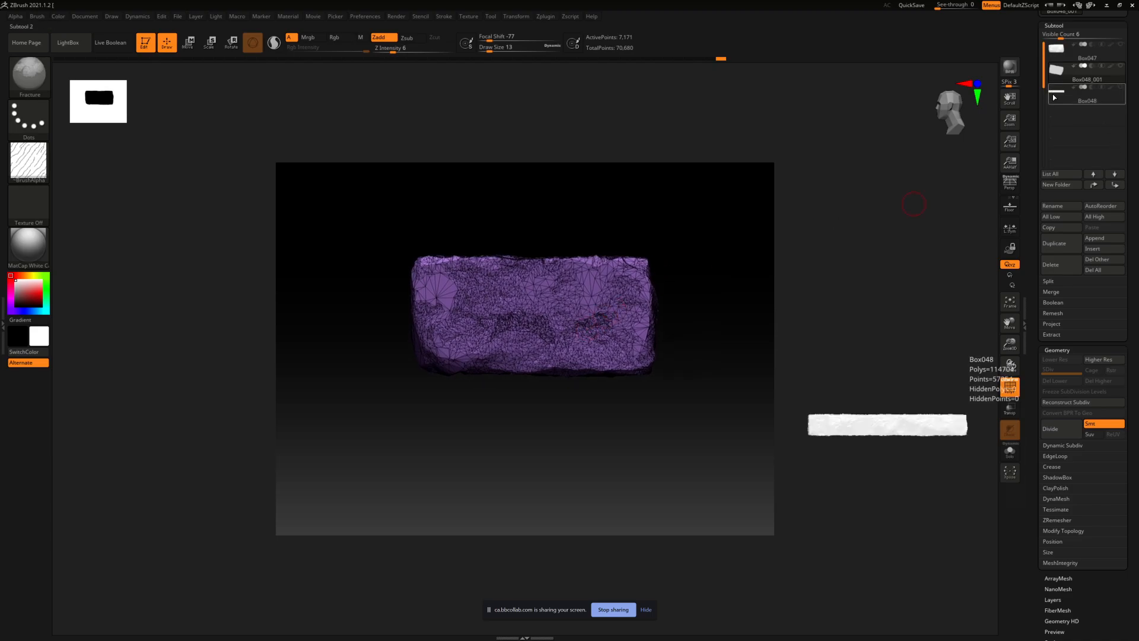
{"action": "left_click", "coordinate": [1055, 52]}
{"action": "left_click", "coordinate": [1054, 53]}
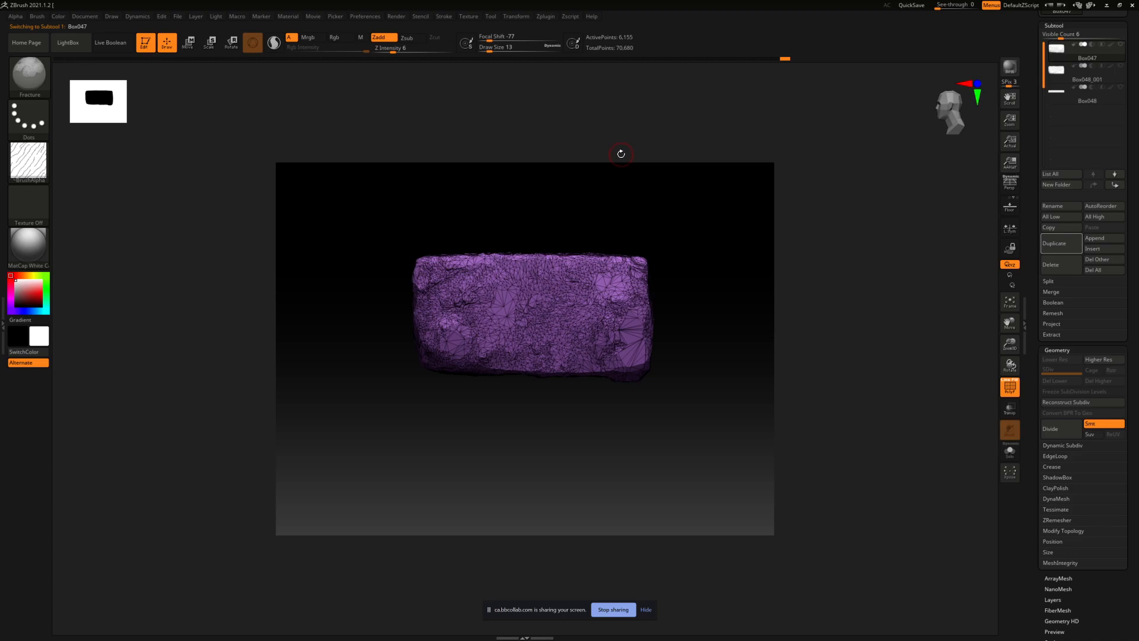
Step: Try exporting Box047 on its own in the OBJ Extended format, and cancel the export
{"action": "left_click_drag", "start_coordinate": [1131, 171], "coordinate": [1122, 271]}
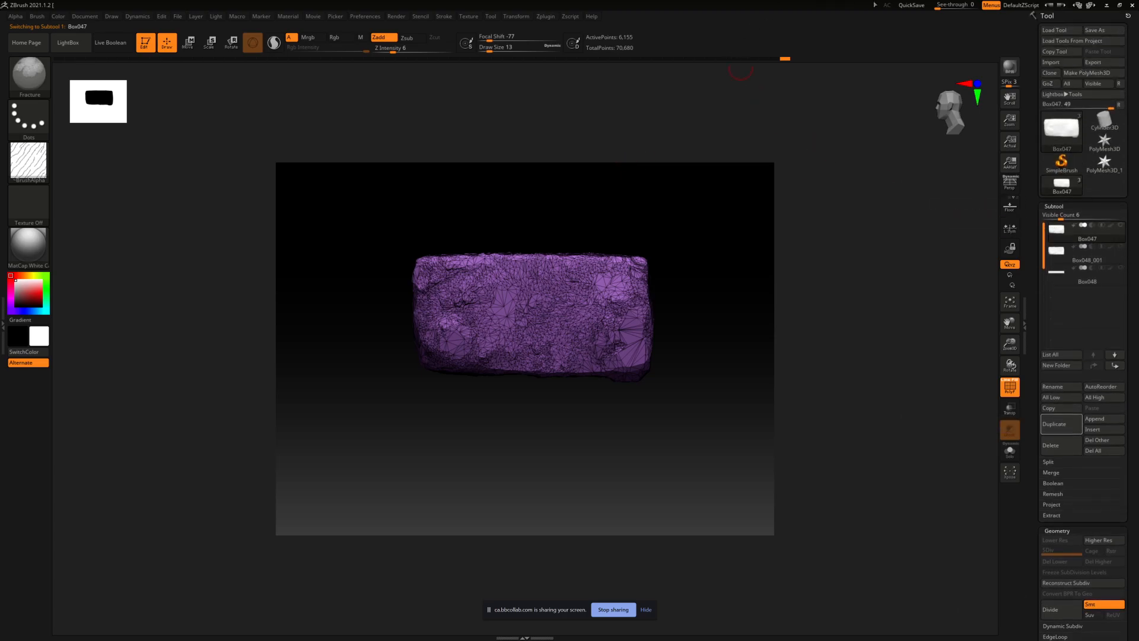
{"action": "left_click", "coordinate": [1094, 63]}
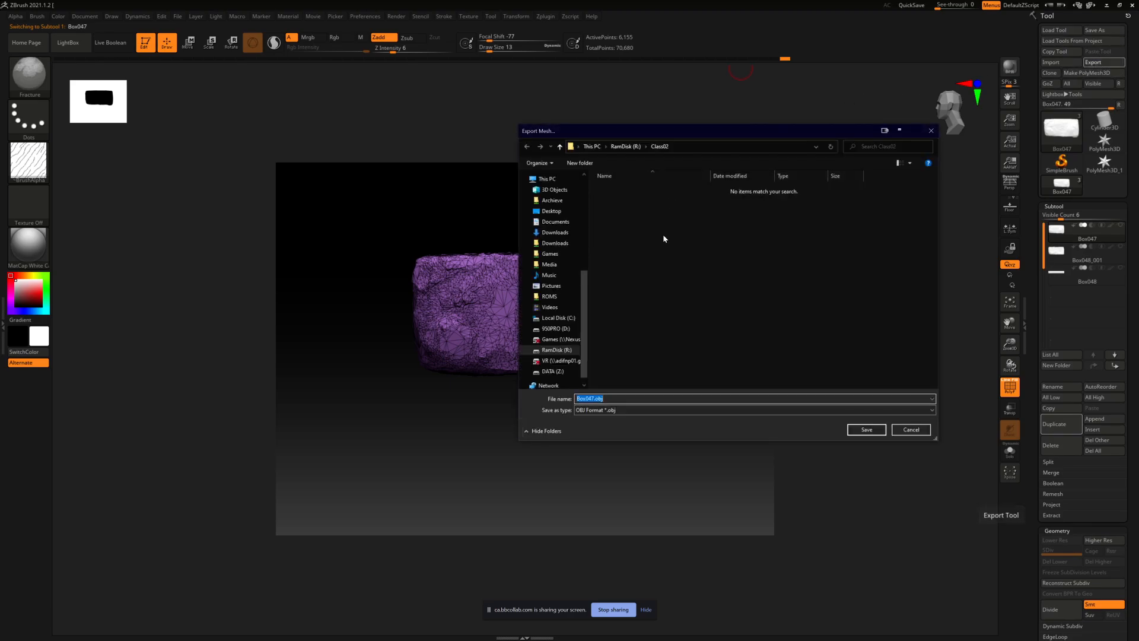
{"action": "left_click", "coordinate": [612, 409]}
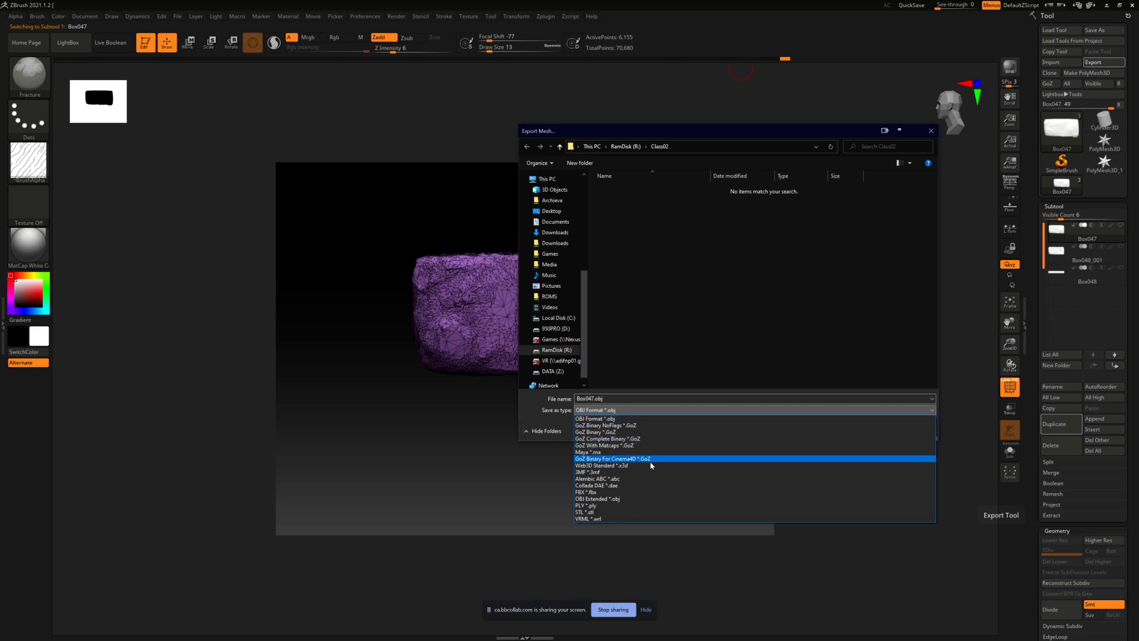
{"action": "left_click", "coordinate": [632, 500]}
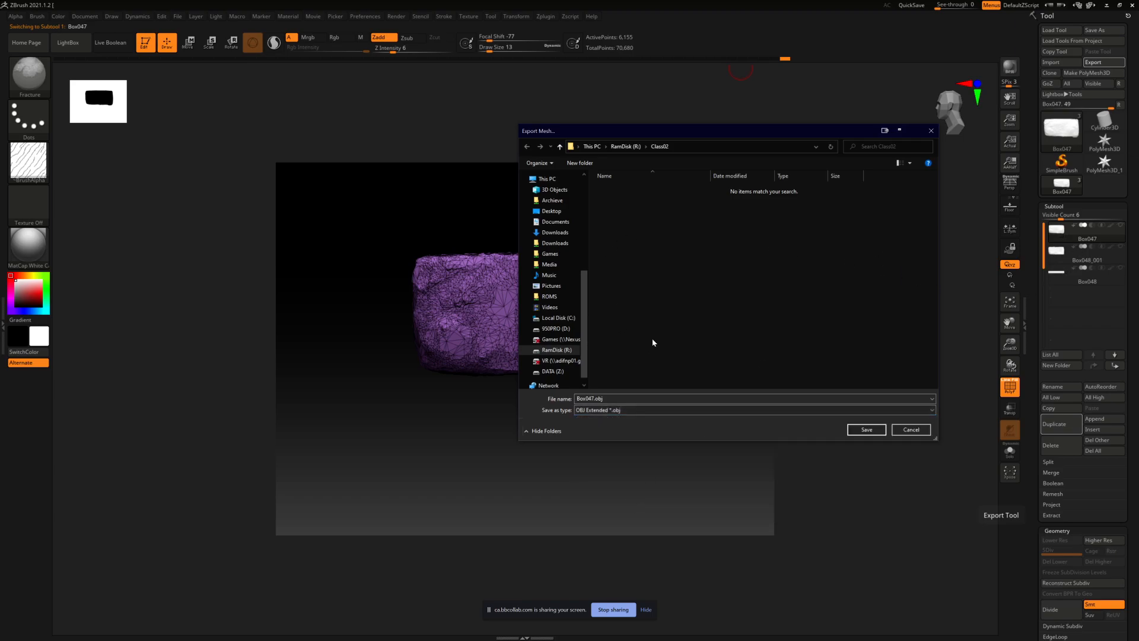
{"action": "scroll", "coordinate": [555, 359], "scroll_direction": "down", "scroll_amount": 1}
{"action": "key", "text": "shift+Tab"}
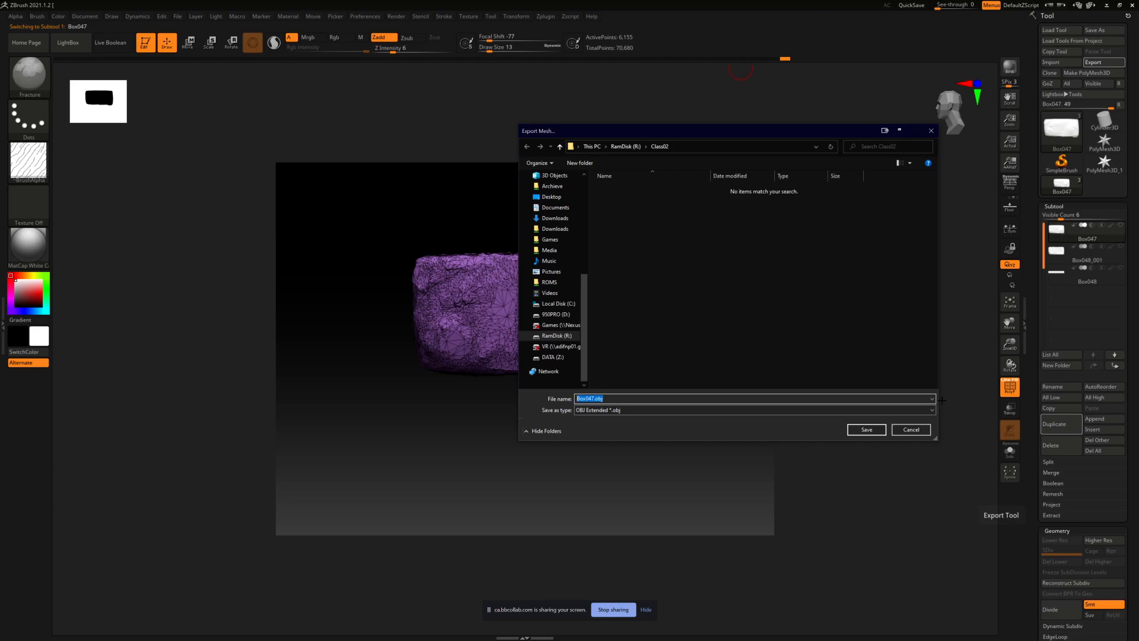
{"action": "left_click", "coordinate": [911, 429]}
Step: Find the visible-subtool export in SubTool Master, and make the Box047, Box048_001 and Box048 subtools all visible
{"action": "left_click", "coordinate": [552, 17]}
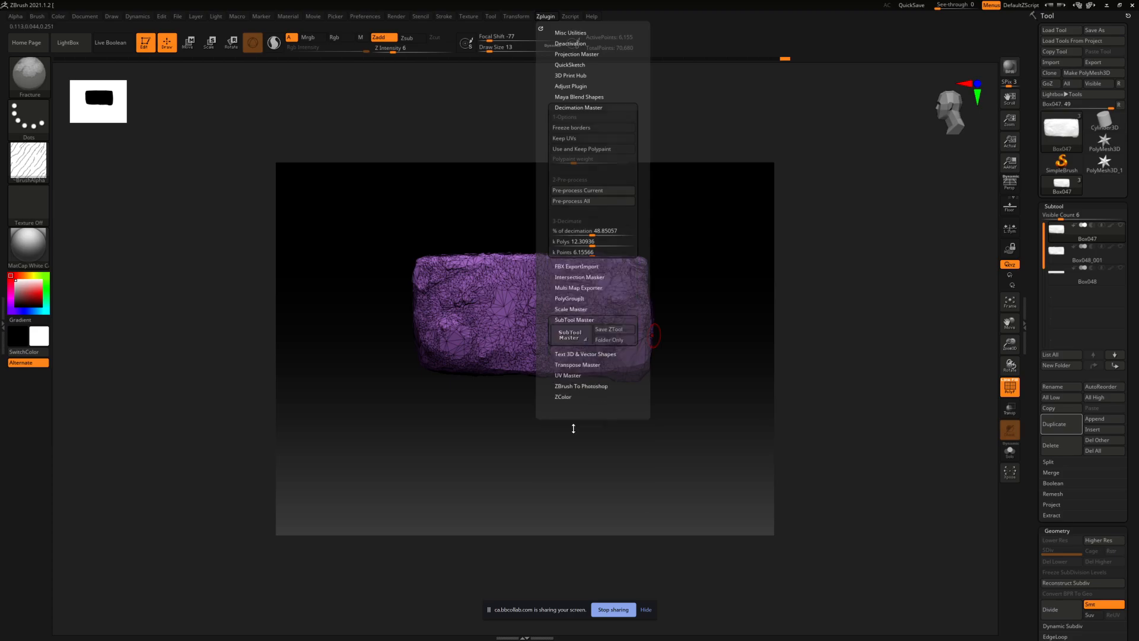
{"action": "left_click", "coordinate": [547, 18]}
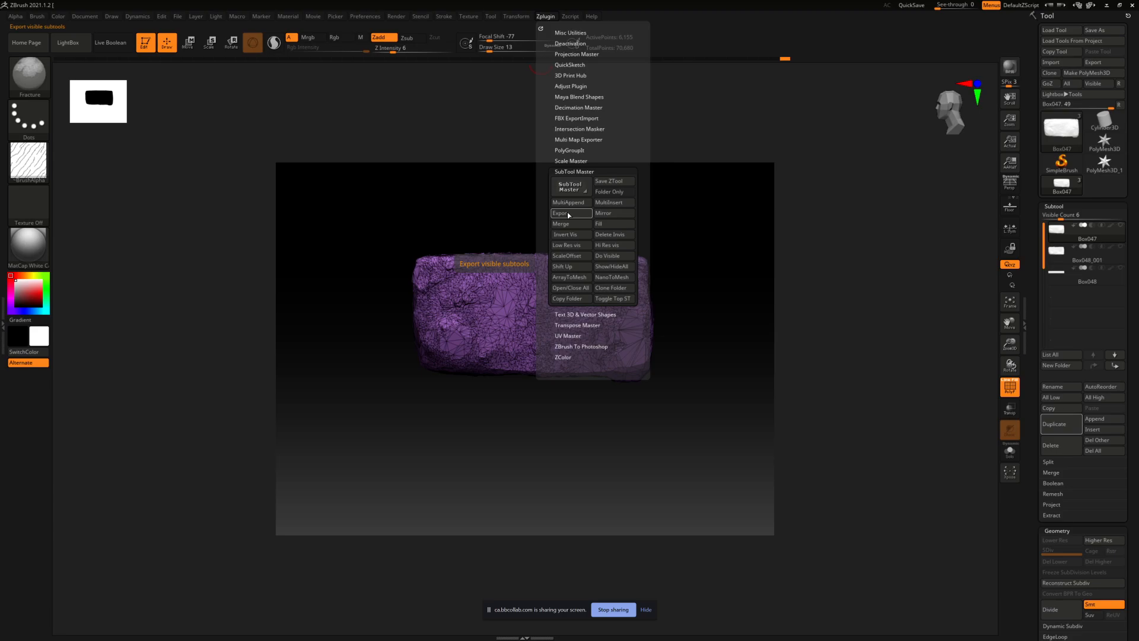
{"action": "left_click", "coordinate": [1122, 228]}
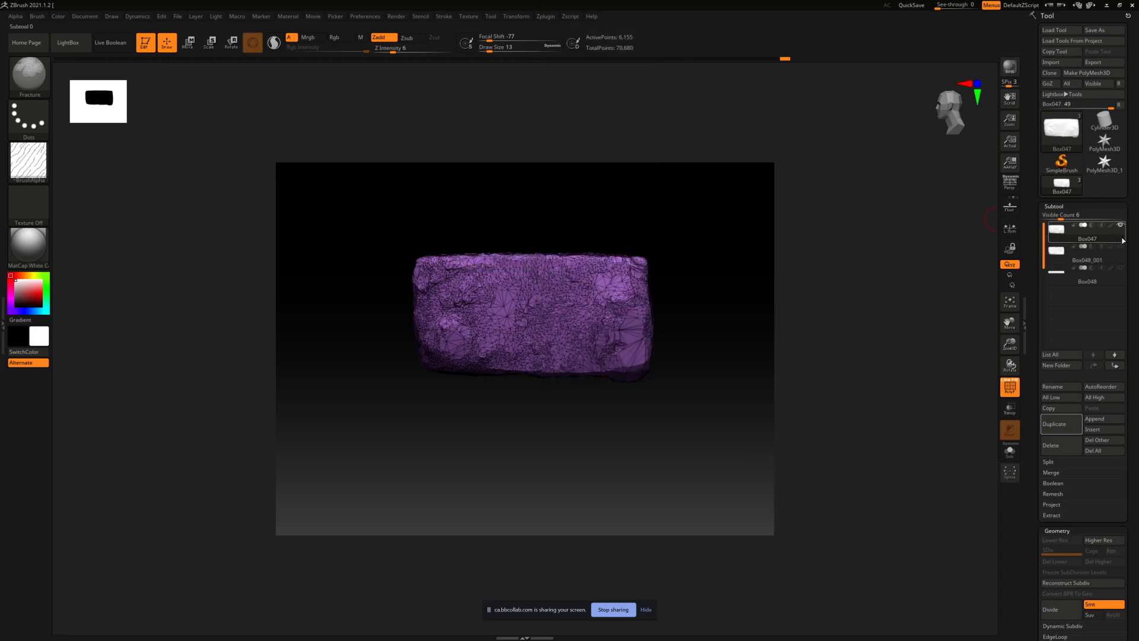
{"action": "left_click", "coordinate": [1122, 248]}
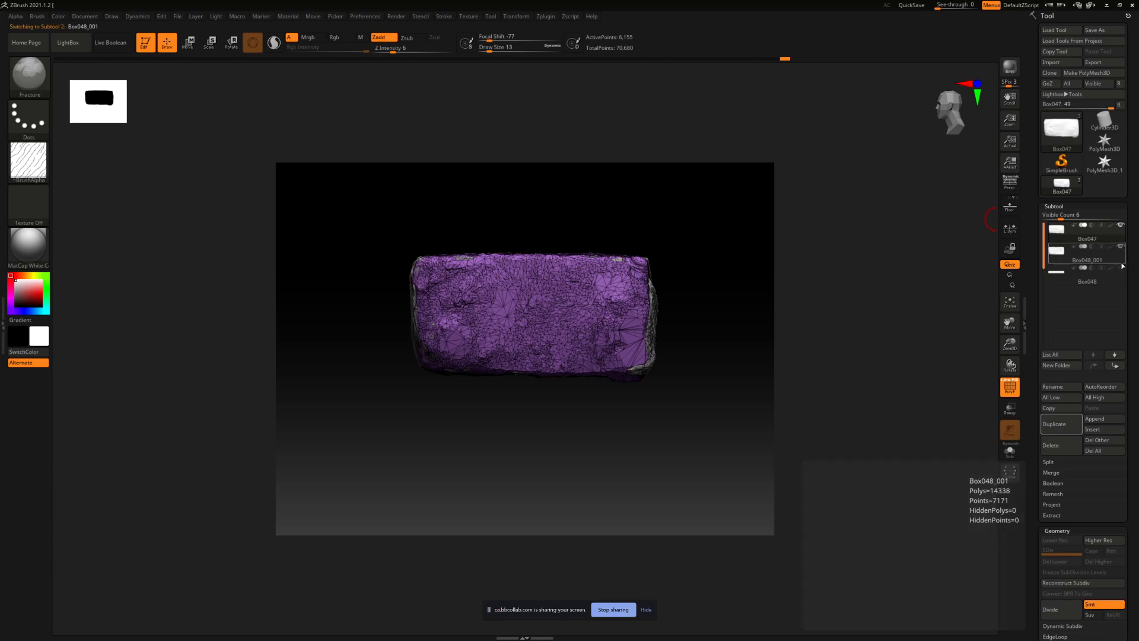
{"action": "left_click", "coordinate": [1122, 250]}
{"action": "left_click", "coordinate": [1121, 269]}
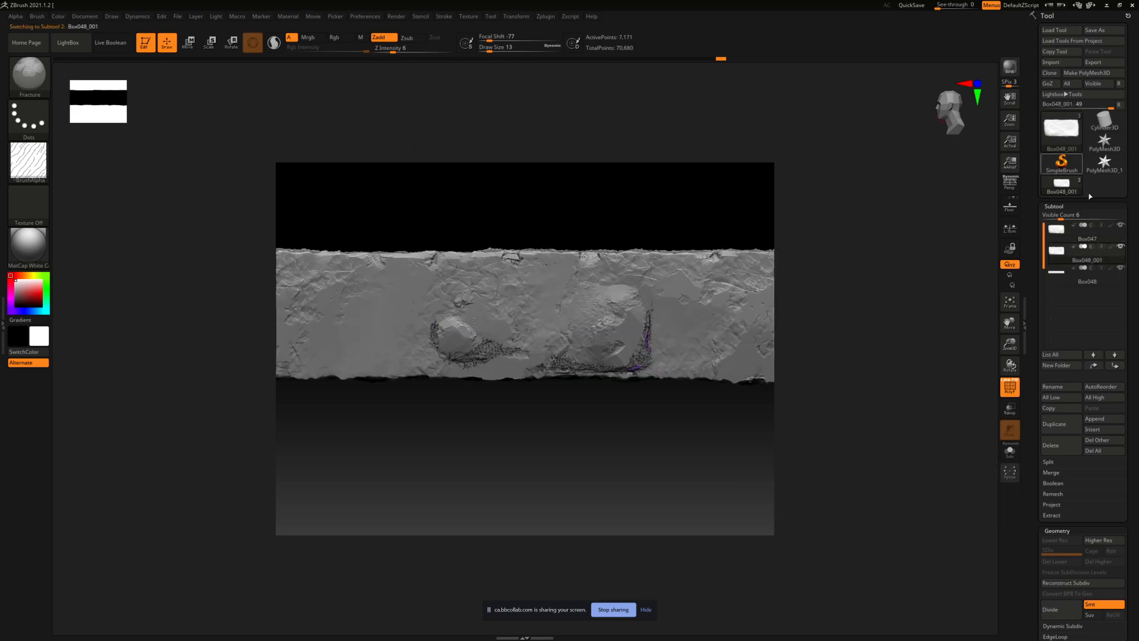
{"action": "mouse_move", "coordinate": [1116, 235]}
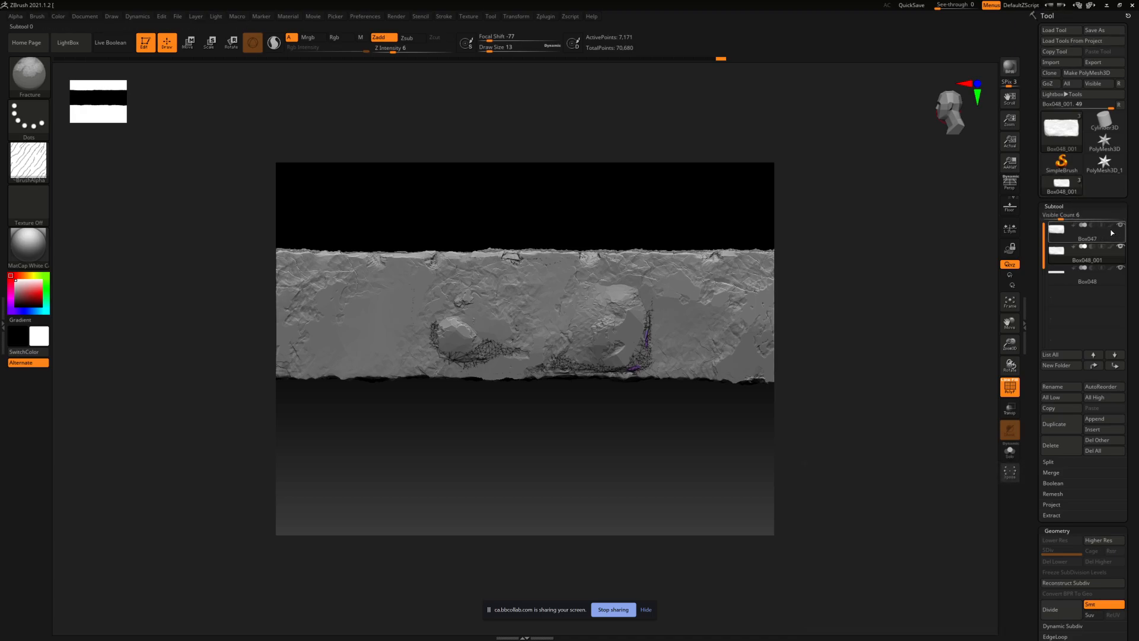
Step: Start a SubTool Master export of the visible subtools as a single file, keeping .obj as the file format
{"action": "left_click", "coordinate": [546, 17]}
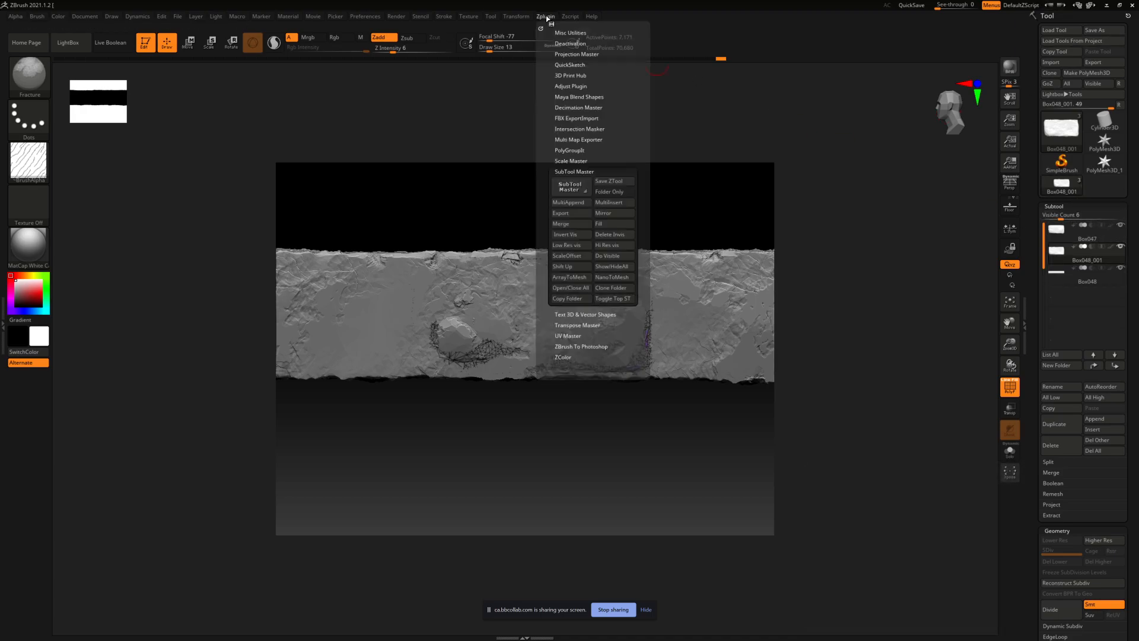
{"action": "left_click", "coordinate": [547, 18]}
{"action": "left_click", "coordinate": [549, 18]}
{"action": "left_click", "coordinate": [561, 214]}
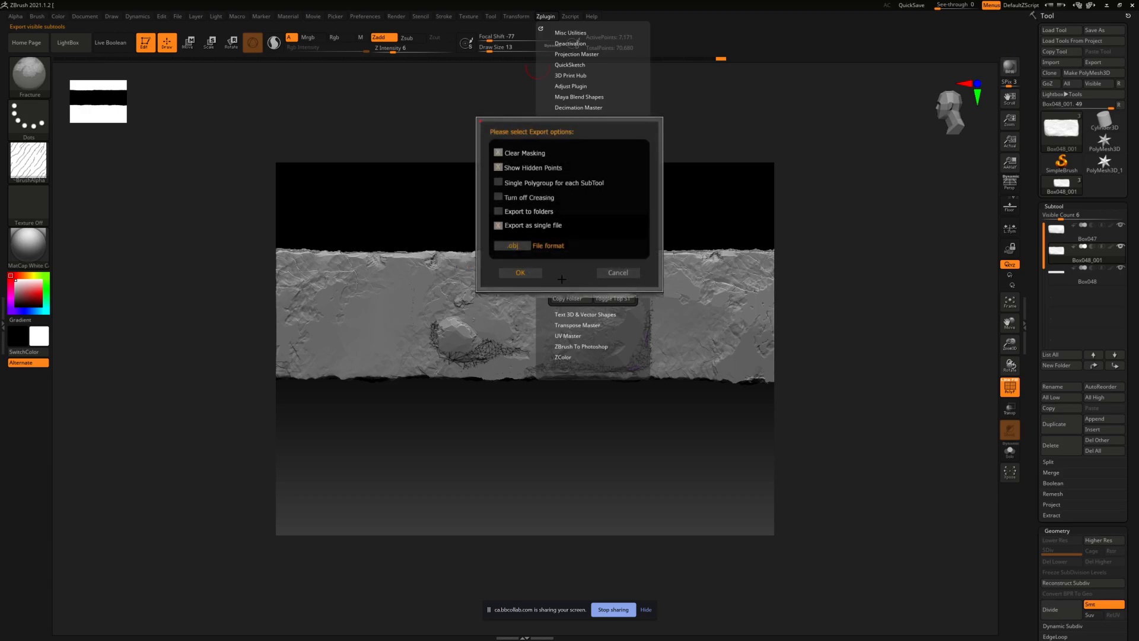
{"action": "left_click", "coordinate": [522, 245]}
{"action": "left_click", "coordinate": [522, 245]}
{"action": "left_click", "coordinate": [523, 246]}
{"action": "left_click", "coordinate": [524, 245]}
{"action": "left_click", "coordinate": [523, 246]}
{"action": "left_click", "coordinate": [523, 246]}
{"action": "left_click", "coordinate": [519, 275]}
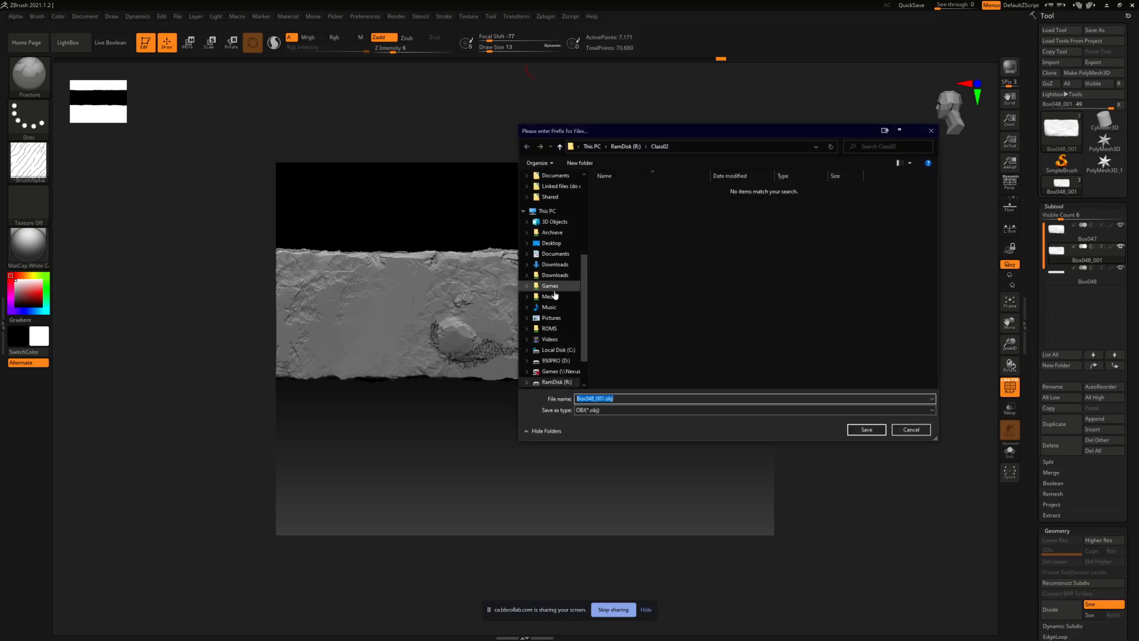
Step: Name the export file Finished_ZbrushItems.obj and save it in the Class02 folder
{"action": "left_click", "coordinate": [605, 399]}
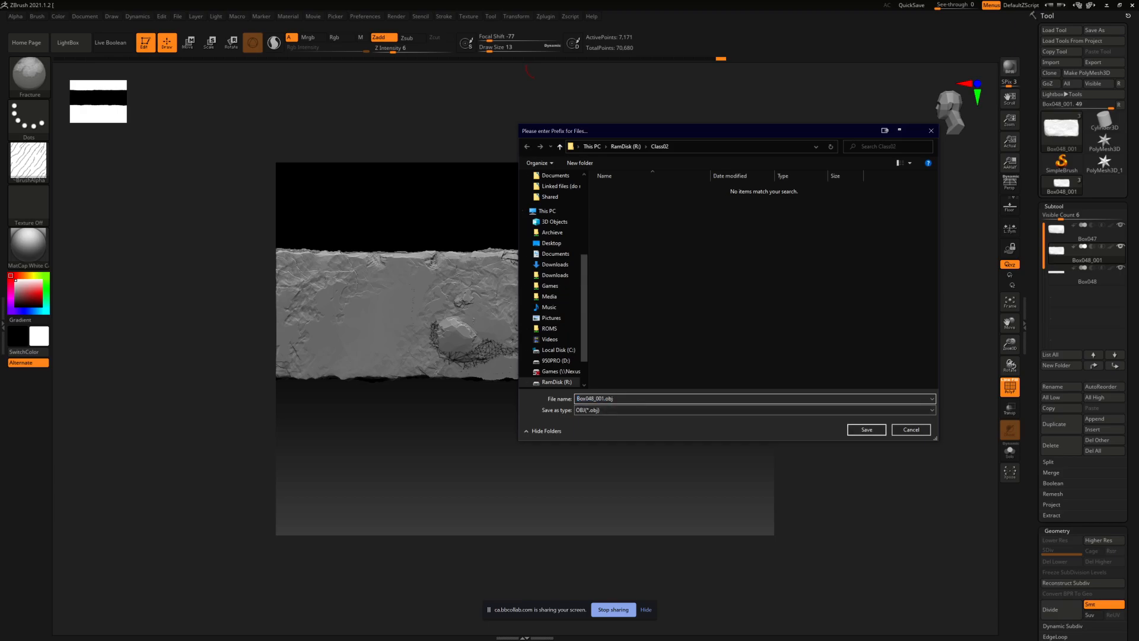
{"action": "left_click_drag", "start_coordinate": [605, 399], "coordinate": [535, 397]}
{"action": "type", "text": "Finished_Zbrush"}
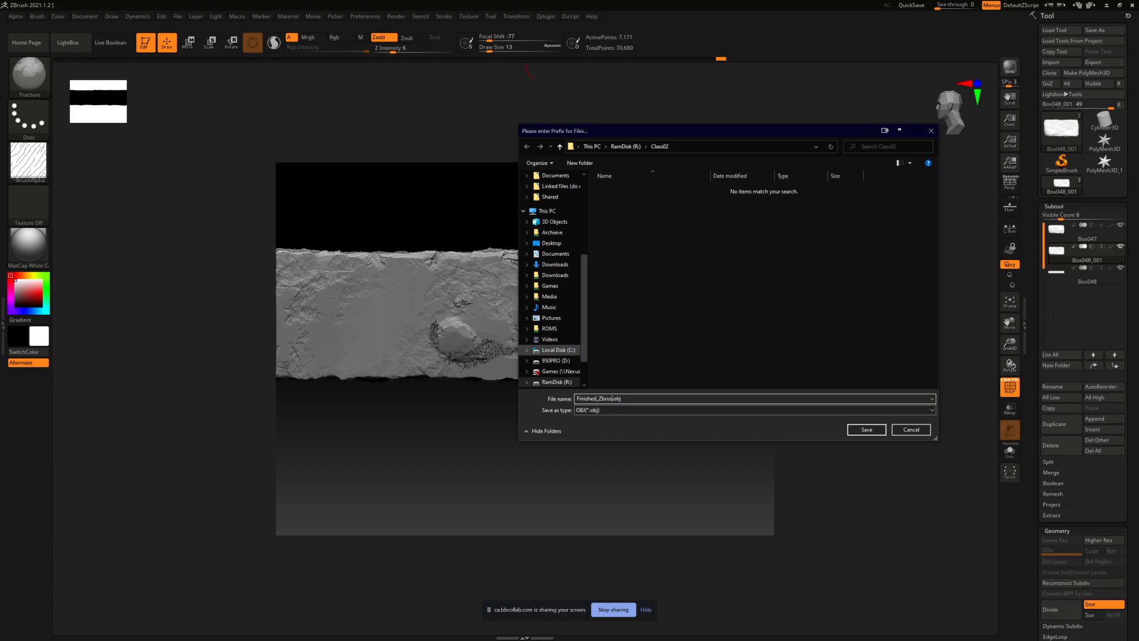
{"action": "type", "text": "Items"}
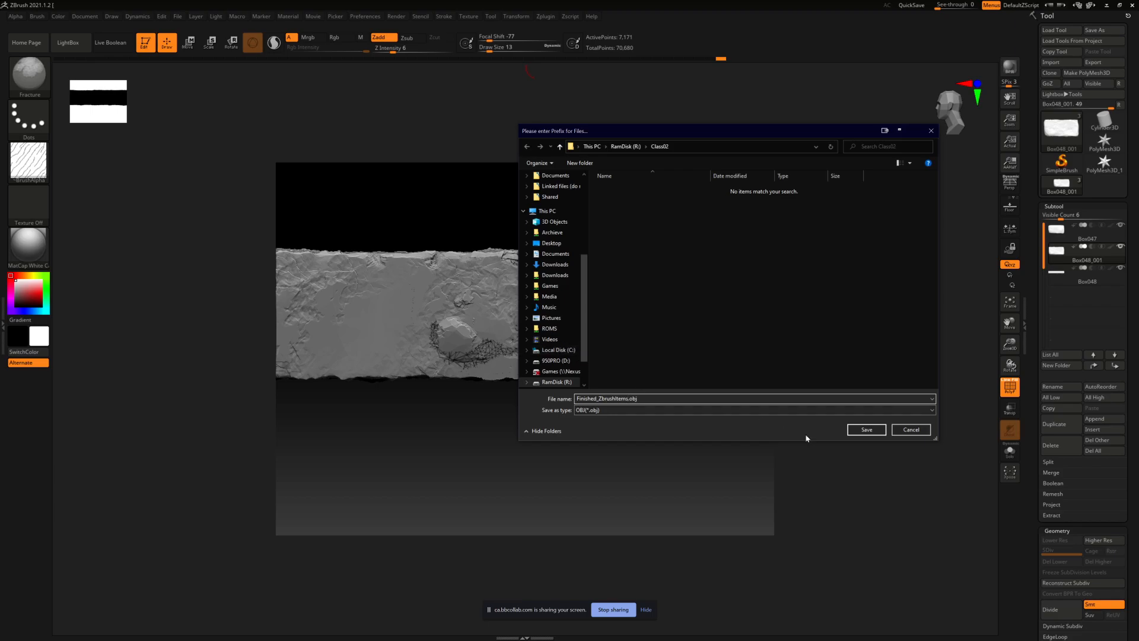
{"action": "left_click", "coordinate": [862, 429]}
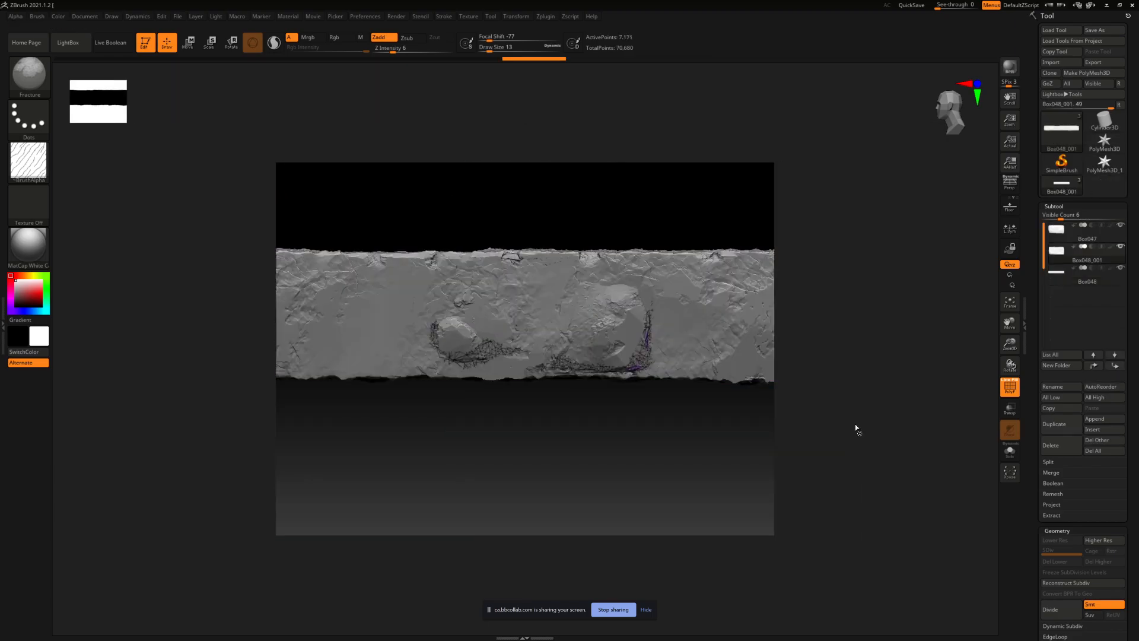
{"action": "left_click", "coordinate": [1062, 206]}
{"action": "left_click", "coordinate": [1062, 207]}
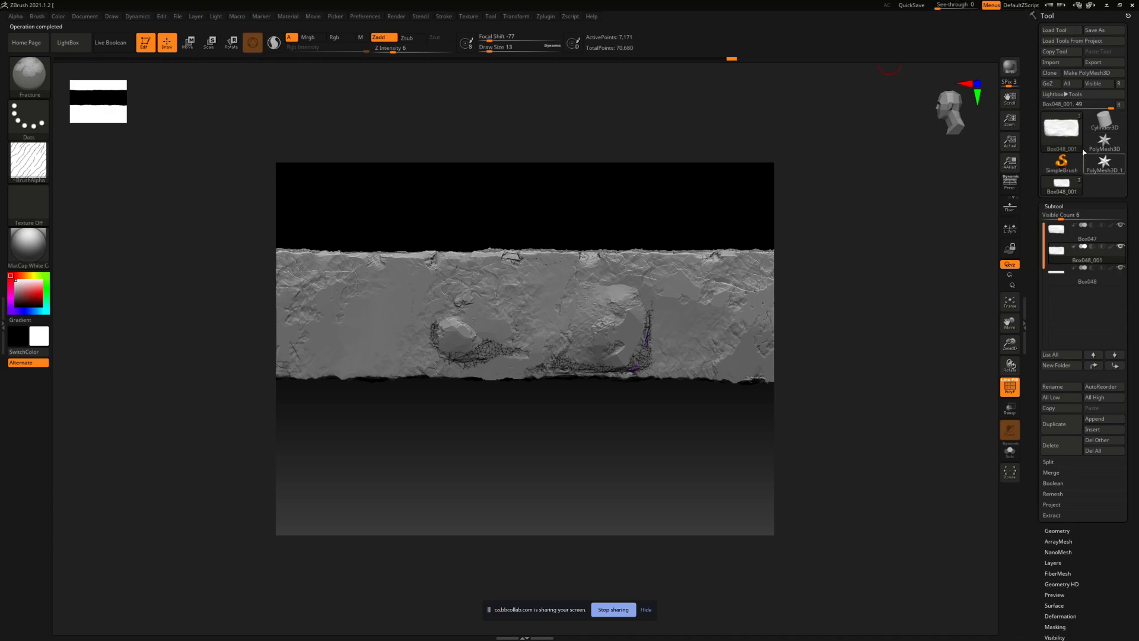
Step: Save the current tool with all its subtools in the Class02 folder under the name Items
{"action": "left_click", "coordinate": [1096, 31]}
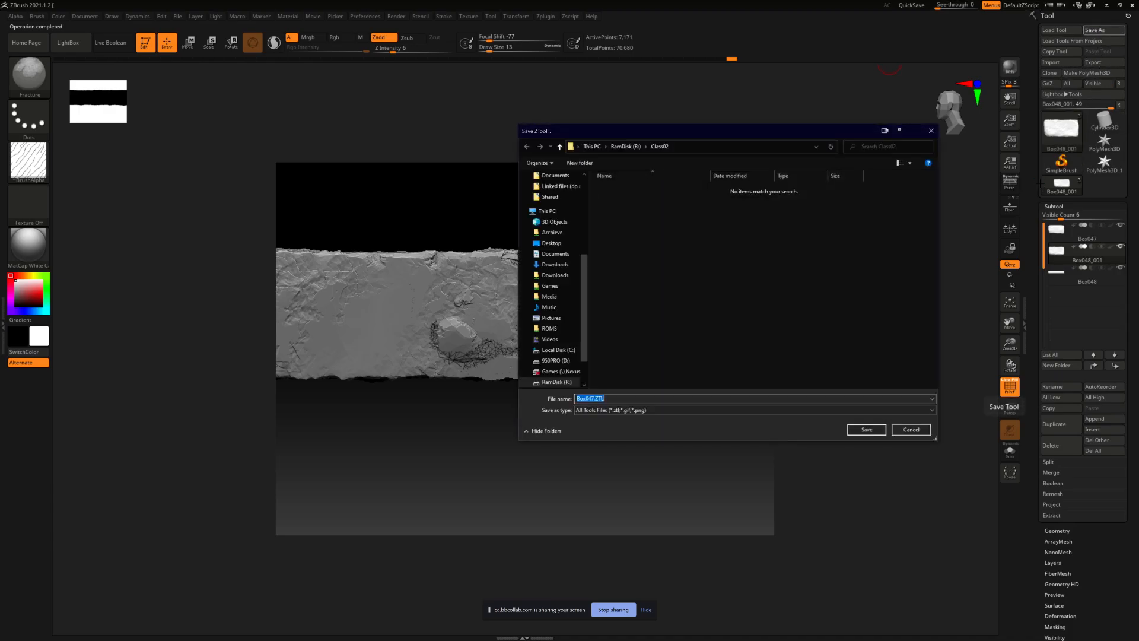
{"action": "left_click_drag", "start_coordinate": [660, 130], "coordinate": [523, 131]}
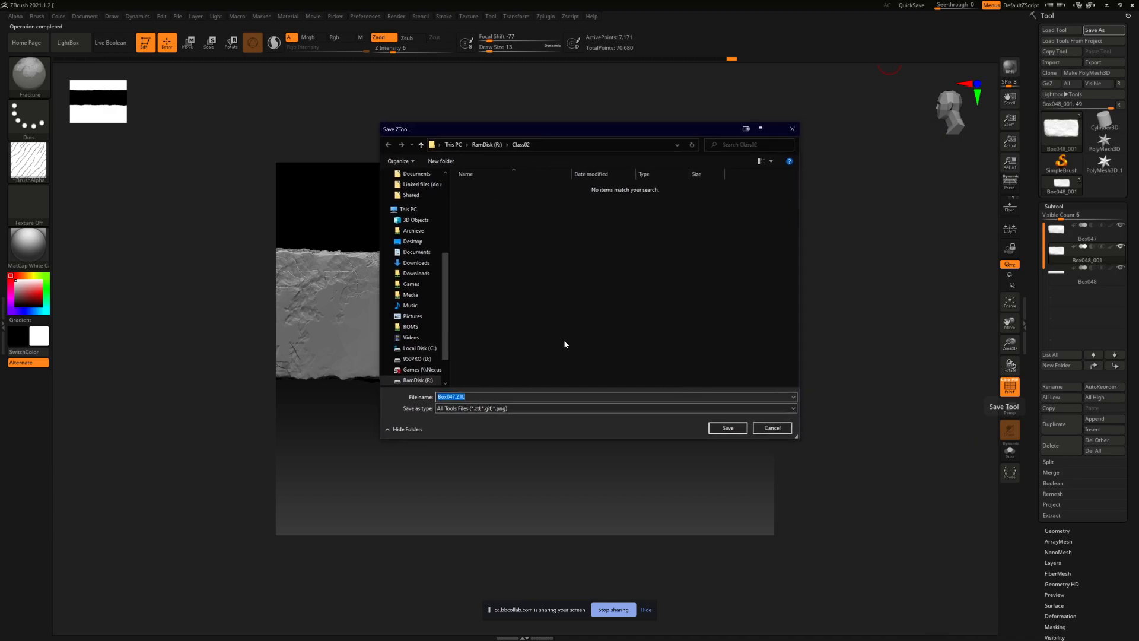
{"action": "left_click_drag", "start_coordinate": [453, 397], "coordinate": [419, 396]}
{"action": "key", "text": "BackSpace"}
{"action": "type", "text": "Items"}
{"action": "left_click", "coordinate": [728, 428]}
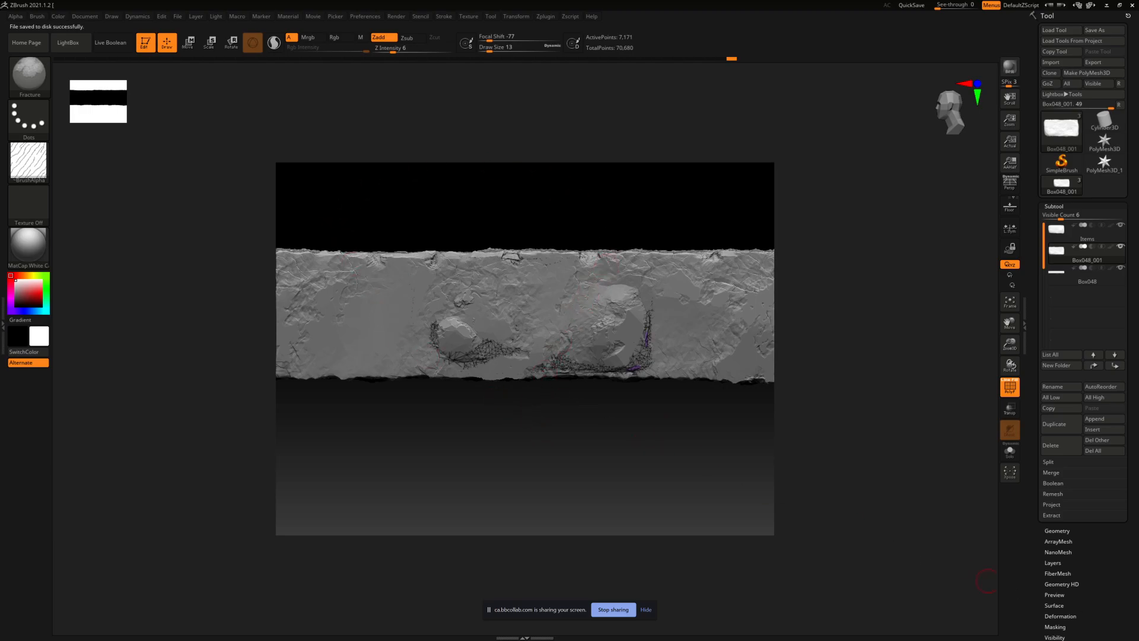
Step: Check the file types offered for saving the whole project, and cancel the save
{"action": "left_click", "coordinate": [177, 17]}
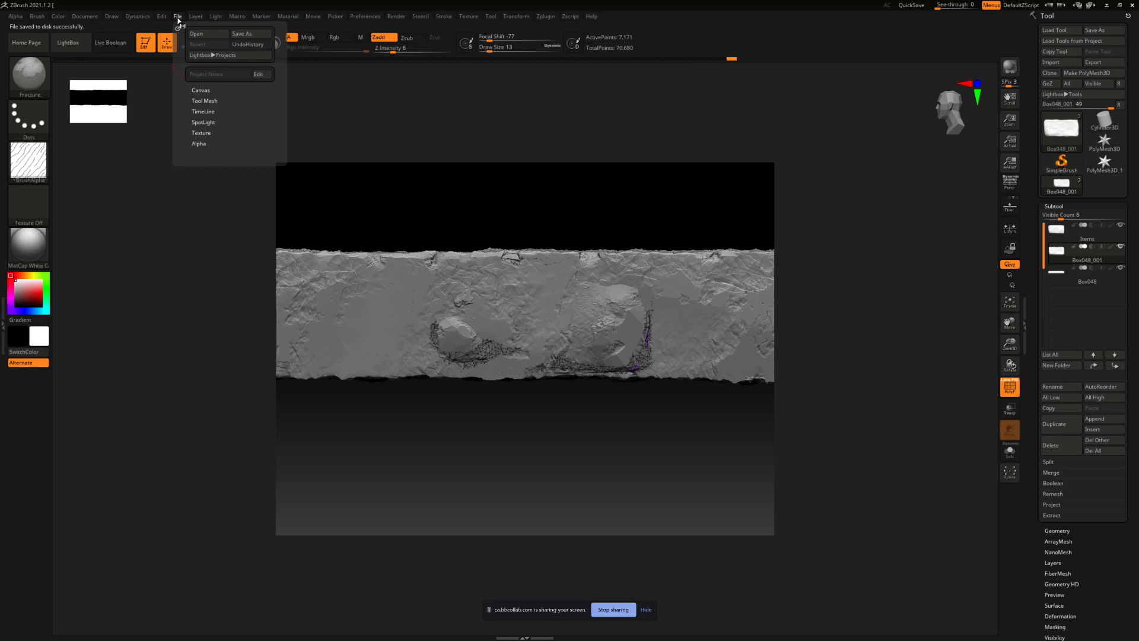
{"action": "left_click", "coordinate": [250, 35]}
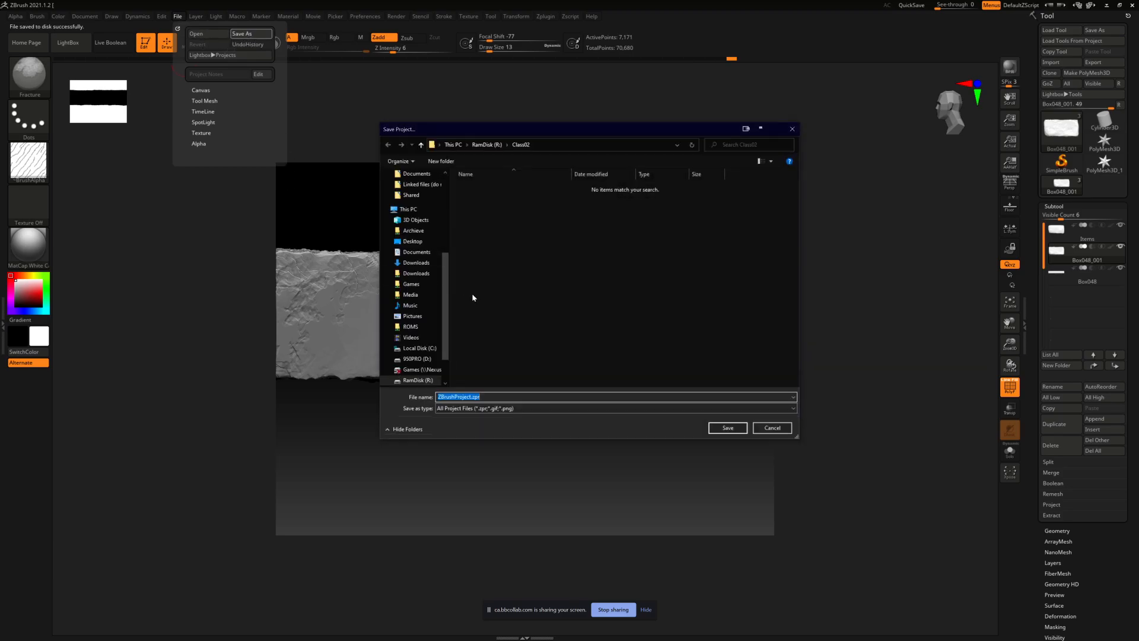
{"action": "left_click", "coordinate": [483, 409]}
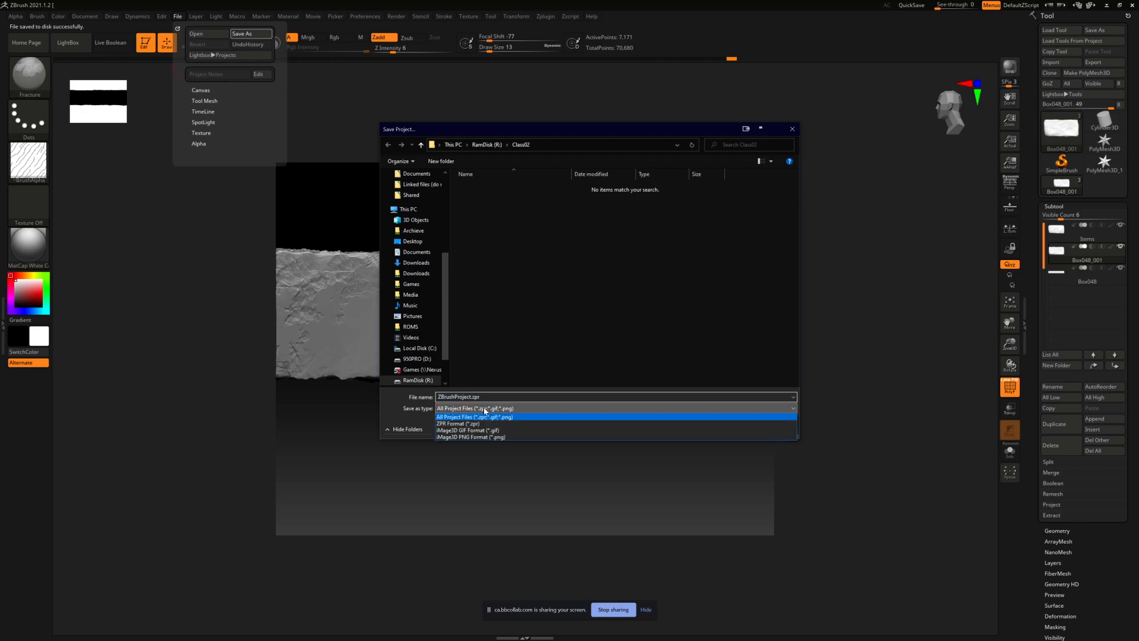
{"action": "left_click", "coordinate": [419, 440]}
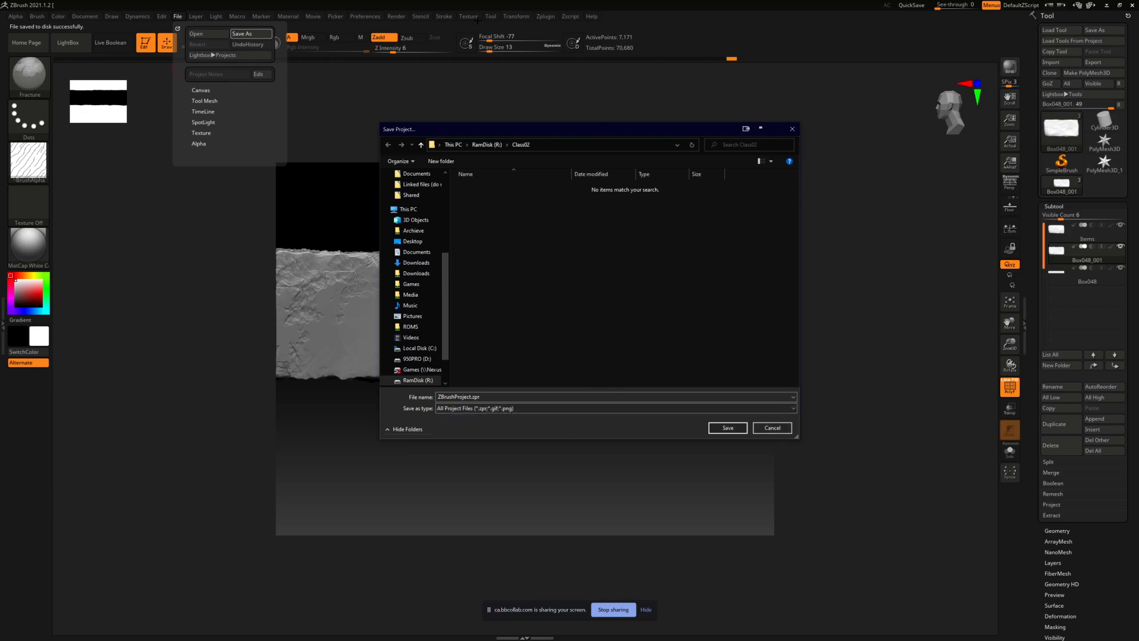
{"action": "left_click", "coordinate": [778, 432]}
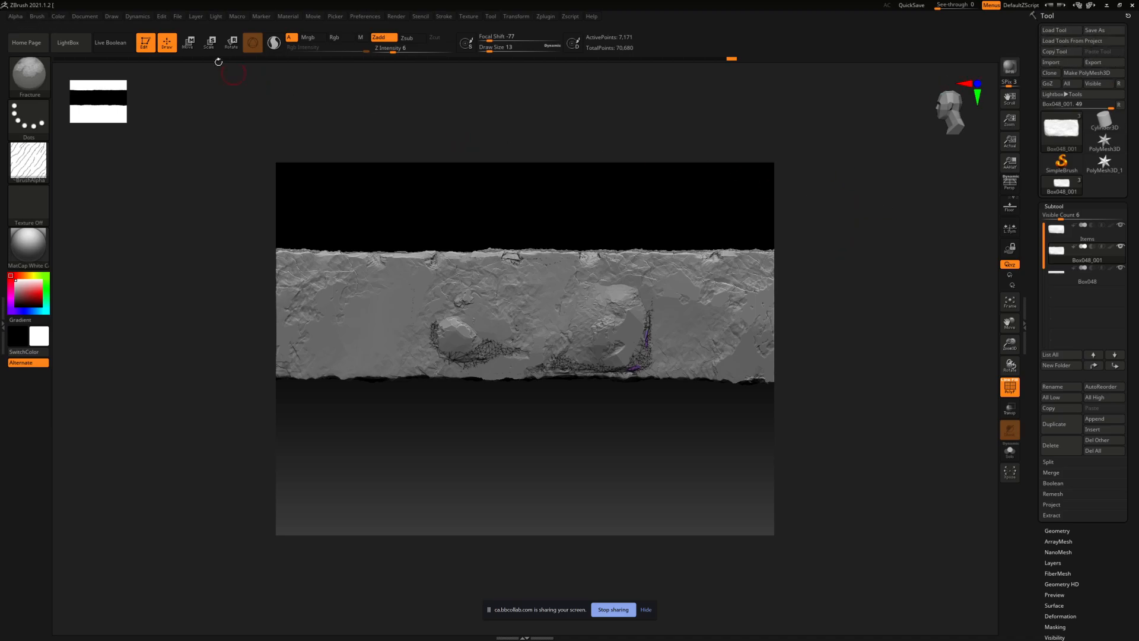
{"action": "left_click", "coordinate": [177, 16]}
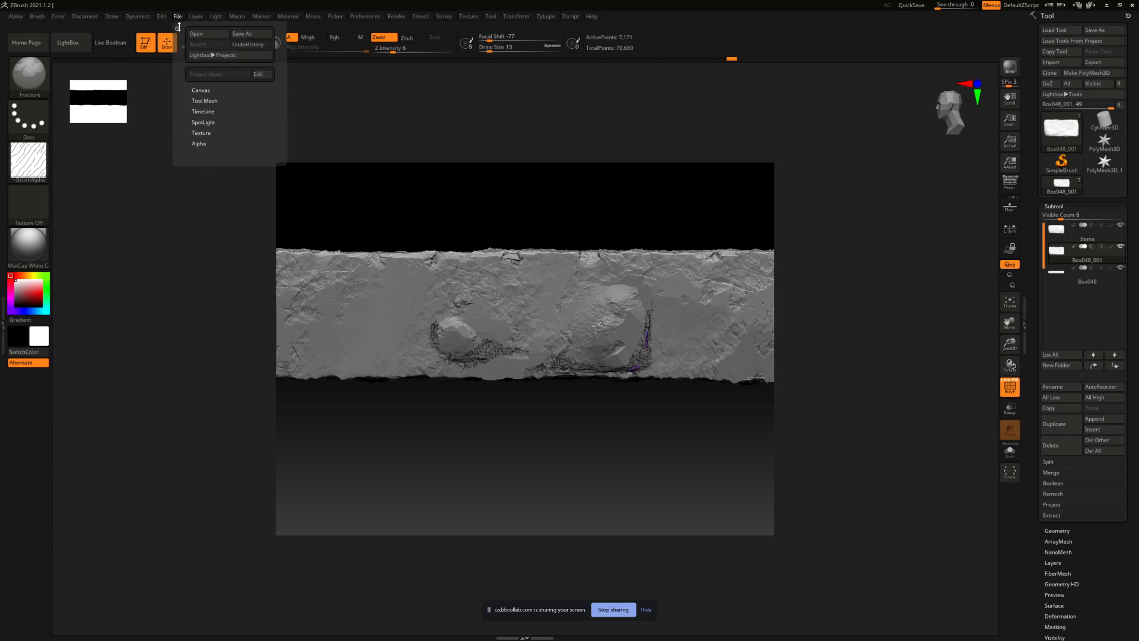
{"action": "left_click", "coordinate": [242, 34]}
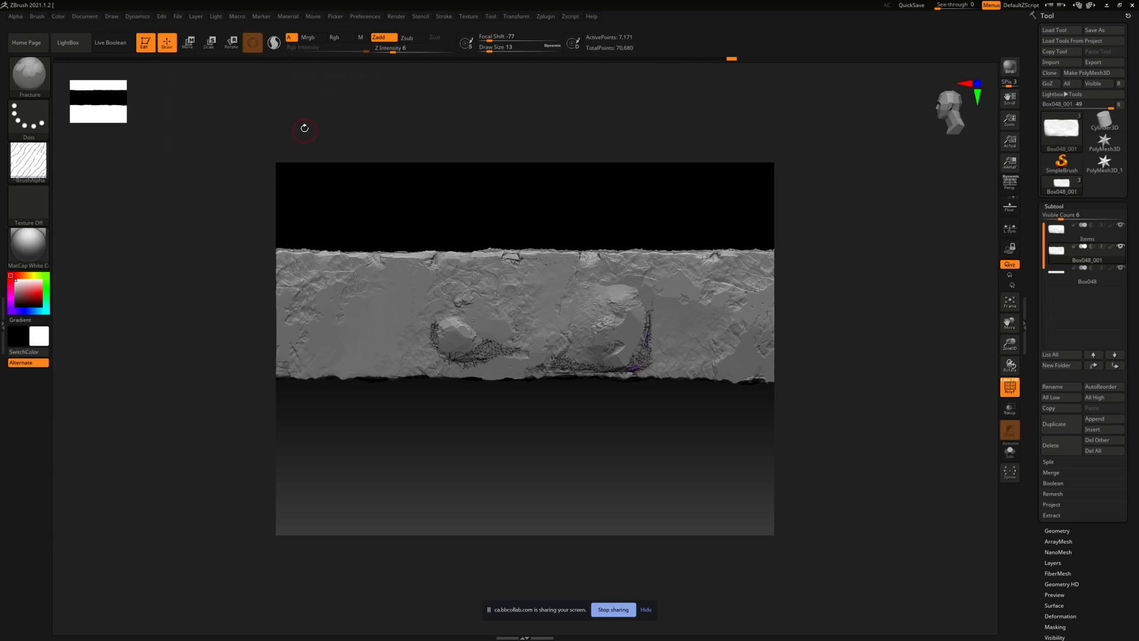
{"action": "left_click", "coordinate": [179, 18]}
{"action": "left_click", "coordinate": [181, 18]}
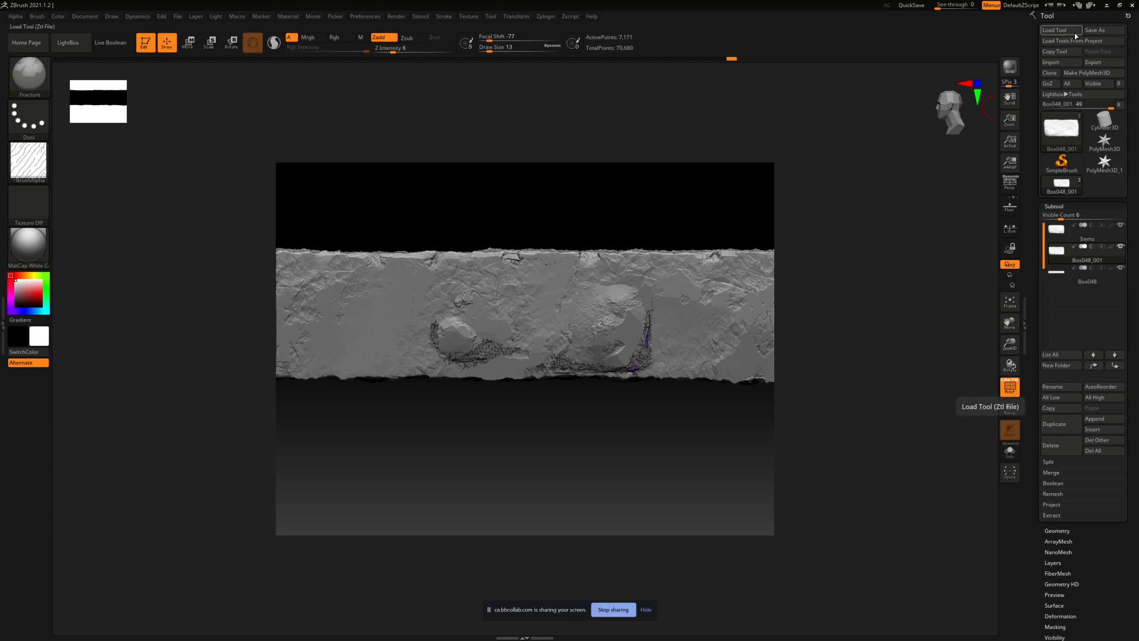
{"action": "left_click", "coordinate": [177, 17]}
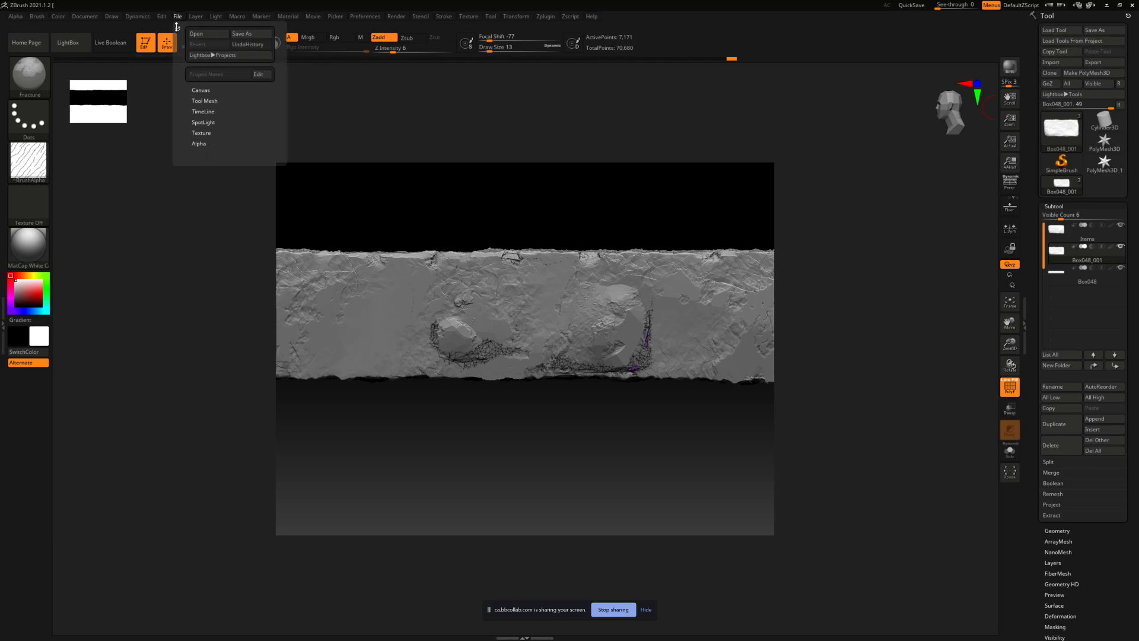
{"action": "left_click", "coordinate": [254, 37]}
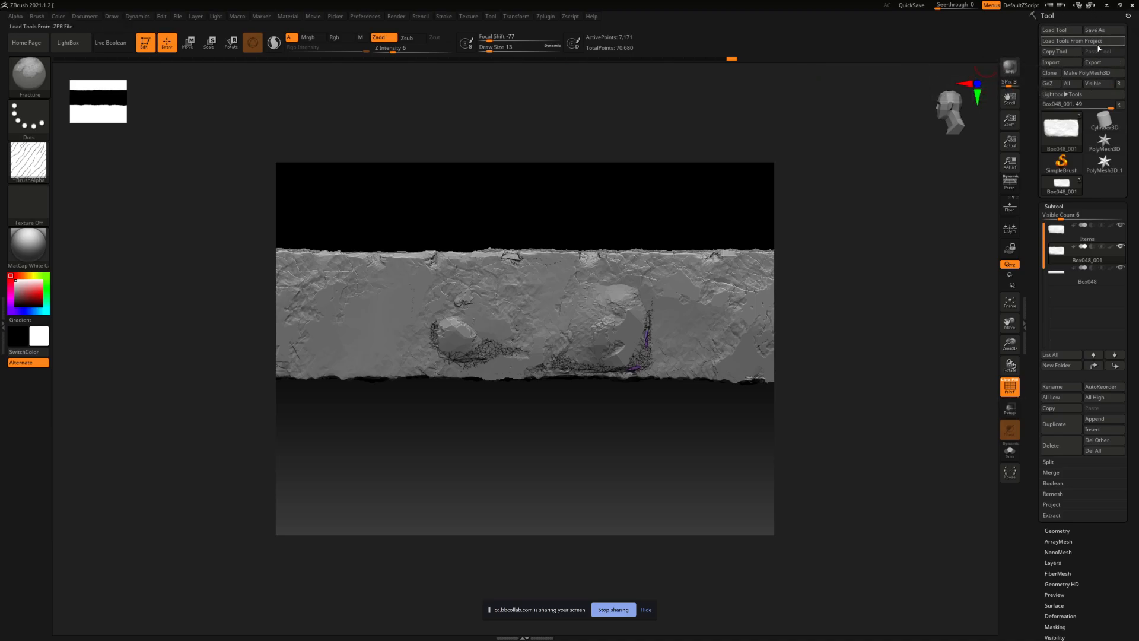
Step: Switch to the Cylinder3D tool and return to the Box048_001 tool with its subtools
{"action": "mouse_move", "coordinate": [1054, 125]}
{"action": "left_click", "coordinate": [1100, 123]}
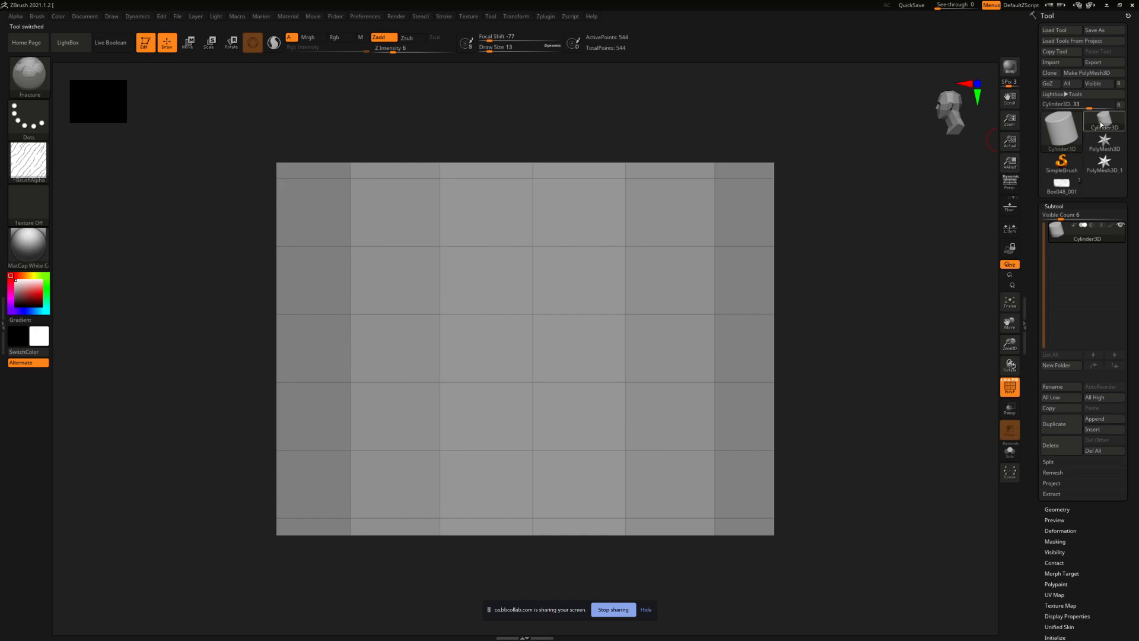
{"action": "mouse_move", "coordinate": [1060, 188]}
{"action": "left_click", "coordinate": [1062, 185]}
{"action": "mouse_move", "coordinate": [1095, 227]}
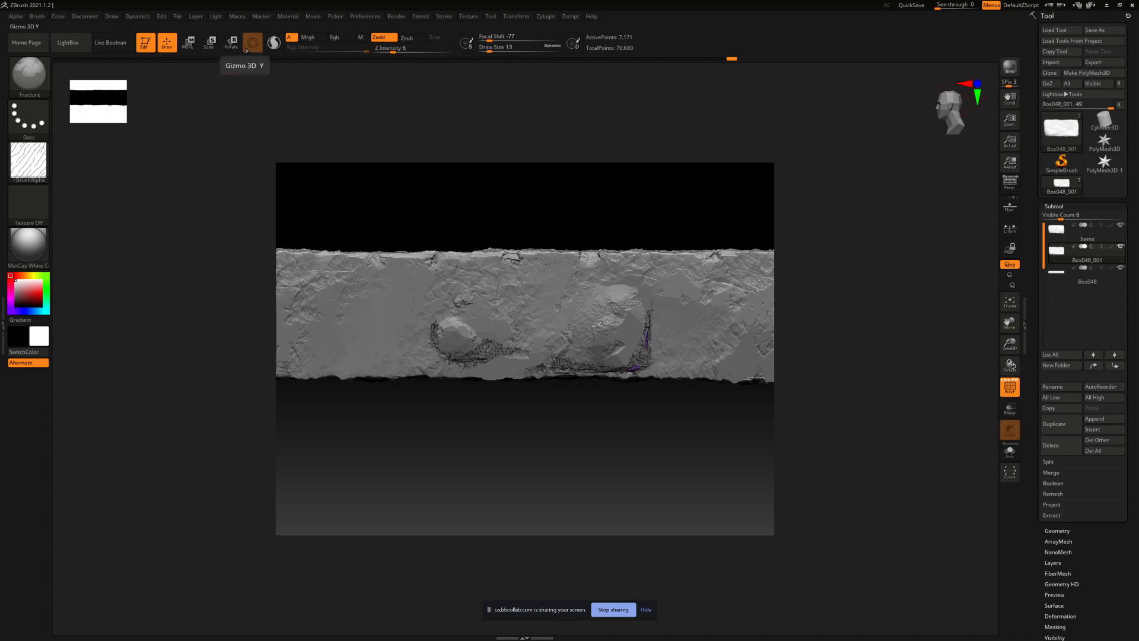
{"action": "left_click", "coordinate": [178, 17]}
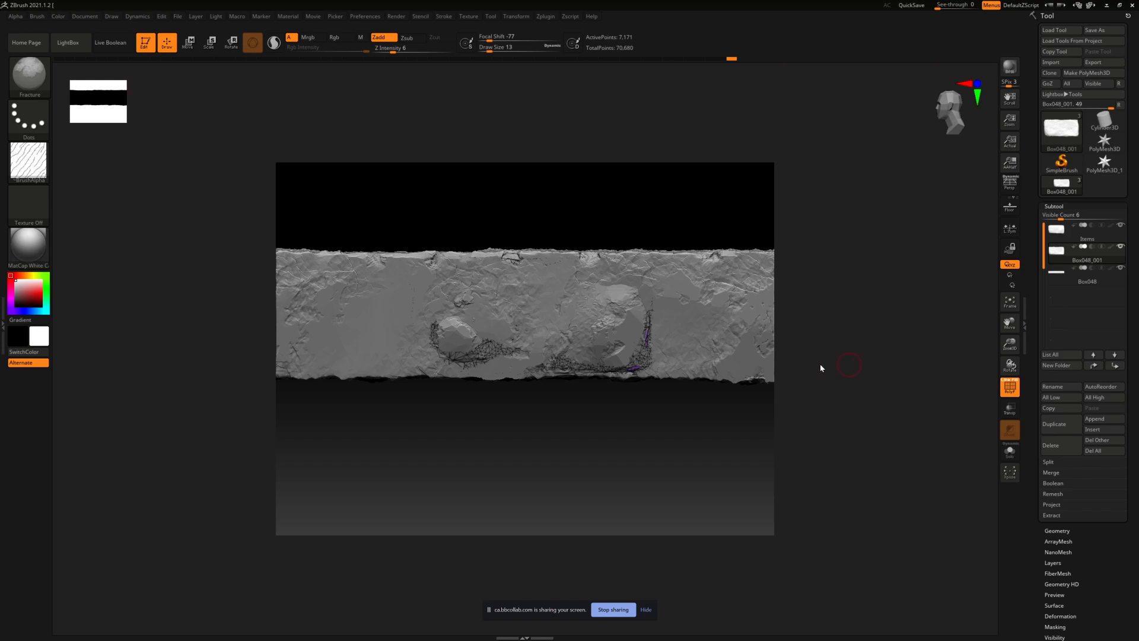
Step: Switch to 3ds Max, bring the purple box and the neighbouring trim pieces into view, and activate the Move tool
{"action": "left_click", "coordinate": [1109, 5]}
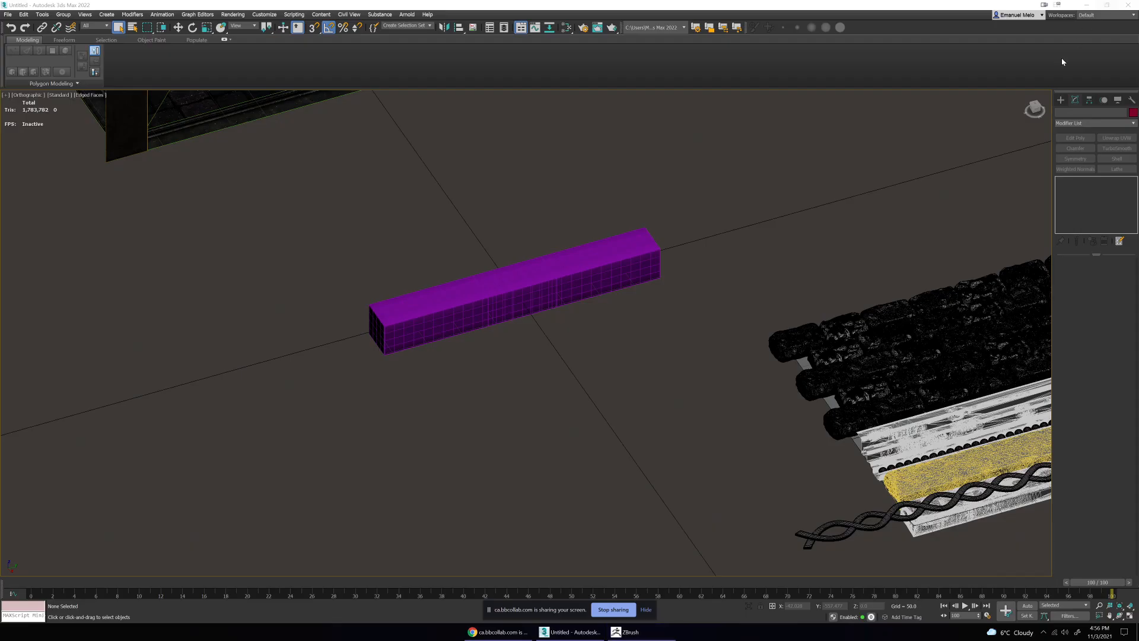
{"action": "scroll", "coordinate": [717, 302], "scroll_direction": "down", "scroll_amount": 3}
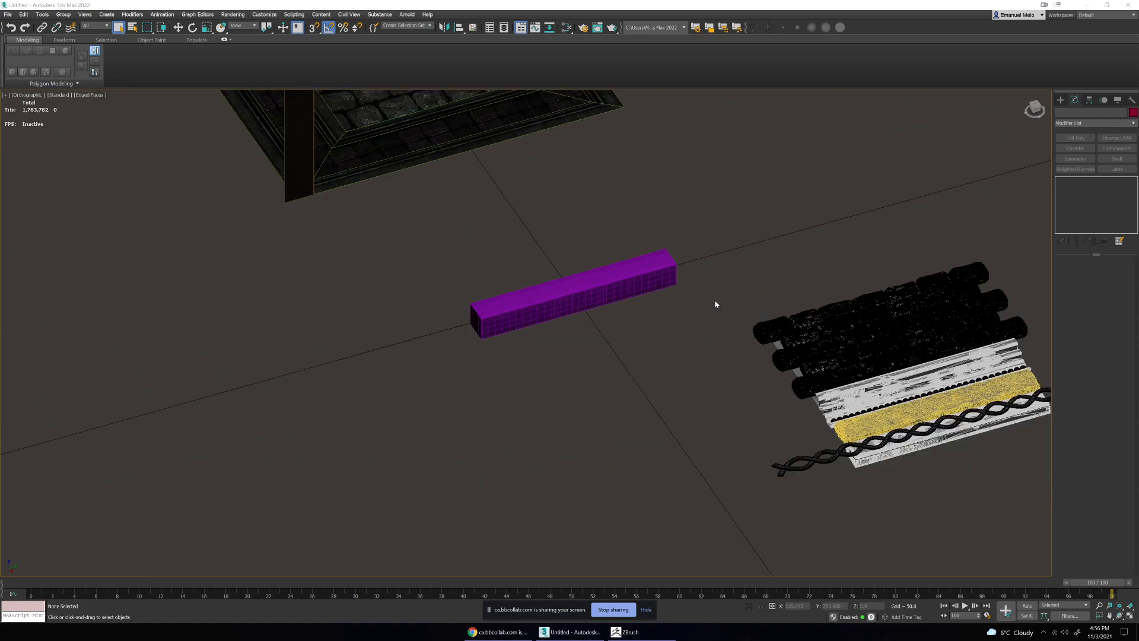
{"action": "middle_click_drag", "start_coordinate": [733, 297], "coordinate": [692, 252]}
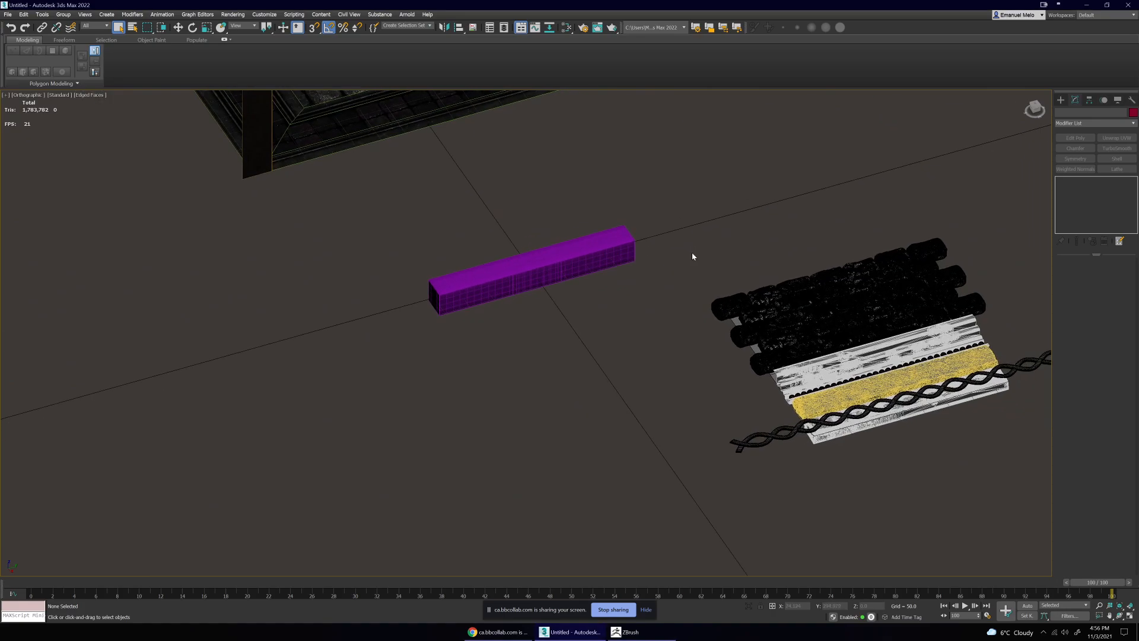
{"action": "right_click", "coordinate": [699, 249]}
{"action": "left_click", "coordinate": [711, 257]}
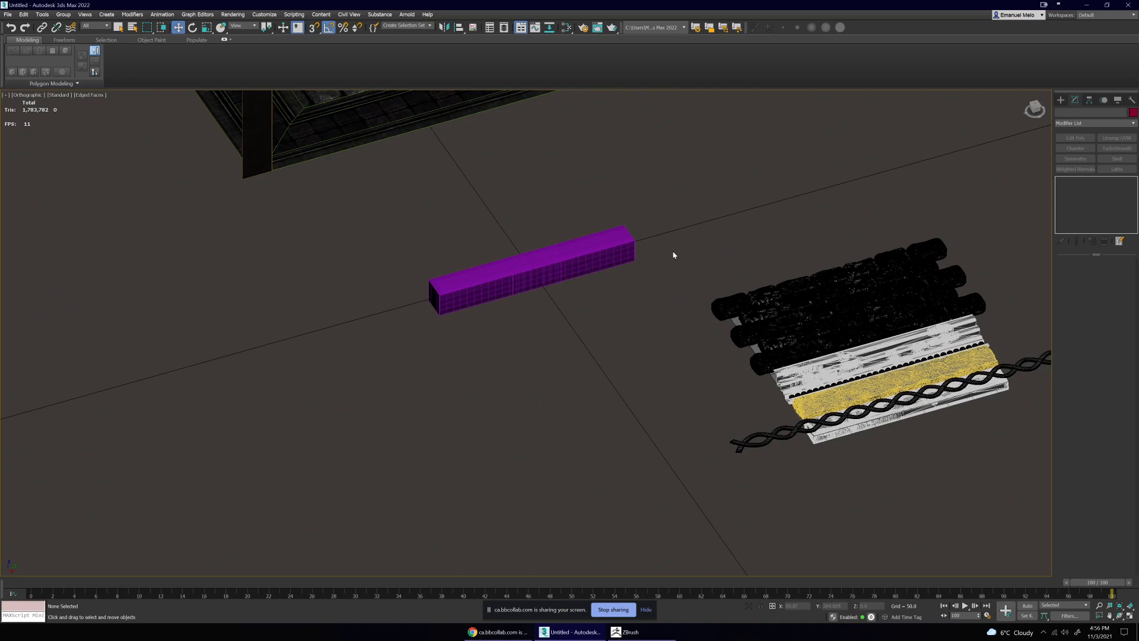